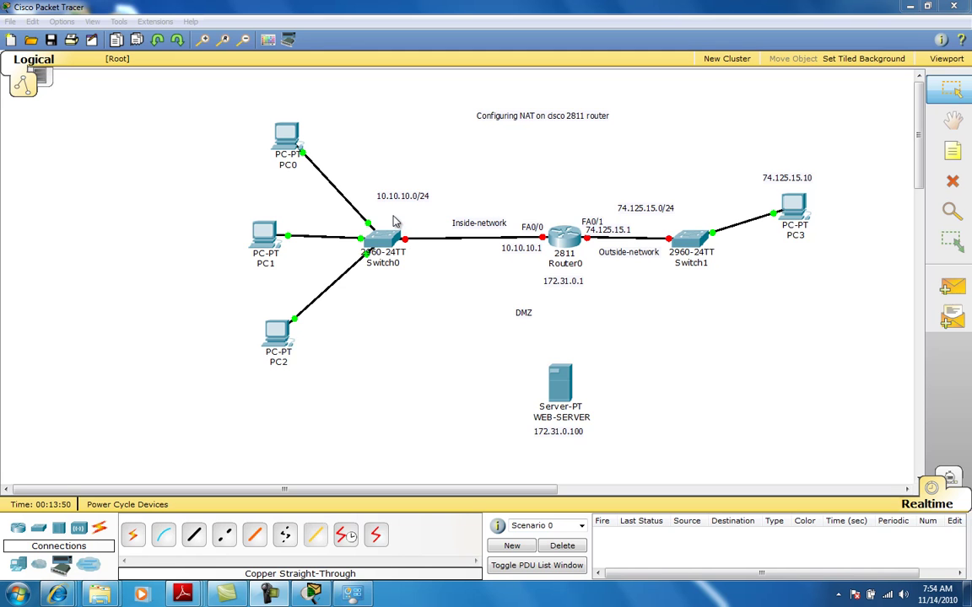
# Step: Nudge the 10.10.10.0/24 note lower beside Switch0 and review the devices' port information
pyautogui.moveTo(405, 203); pyautogui.dragTo(402, 212)
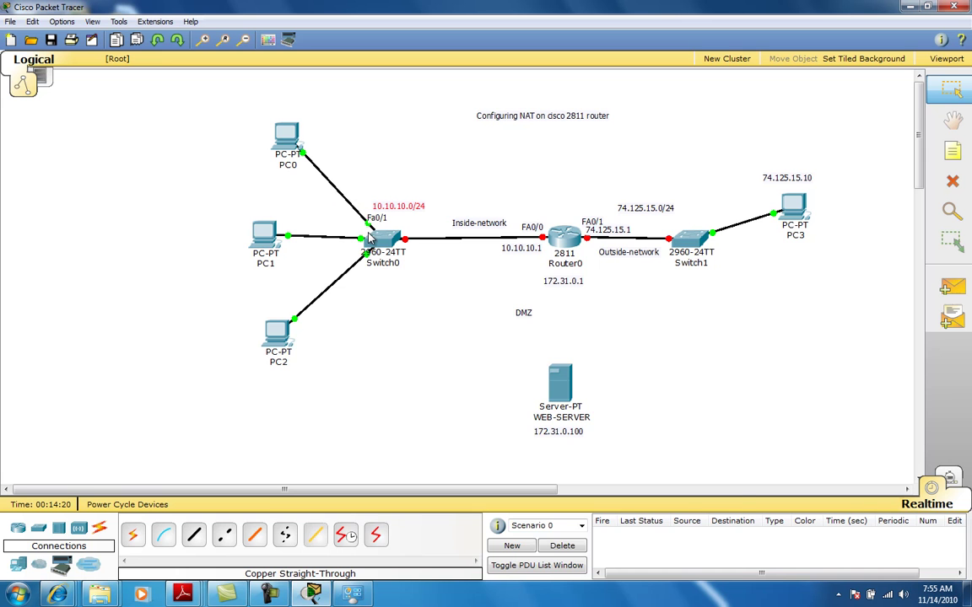
pyautogui.moveTo(346, 221)
pyautogui.moveTo(560, 376)
pyautogui.moveTo(537, 221)
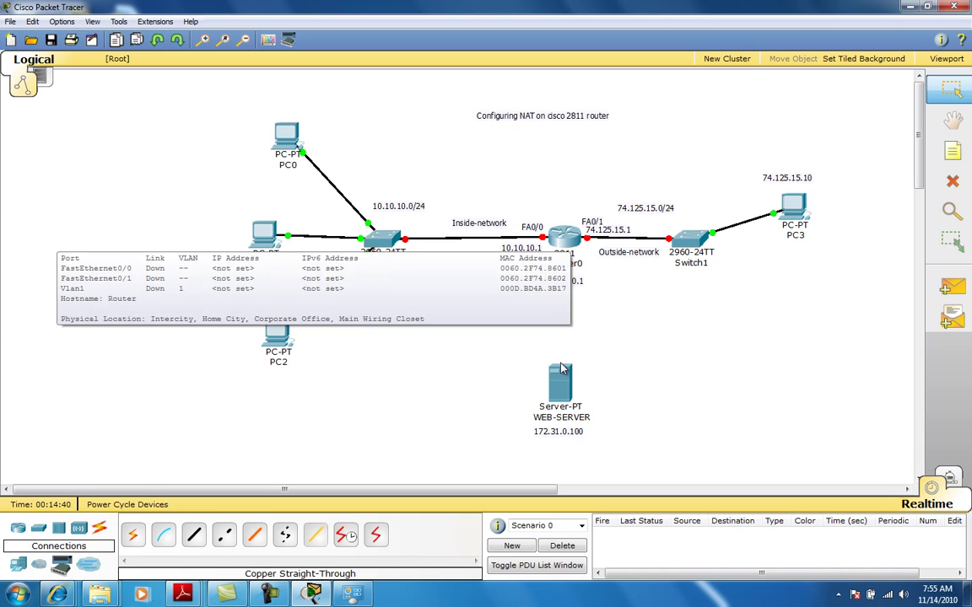
pyautogui.moveTo(508, 338)
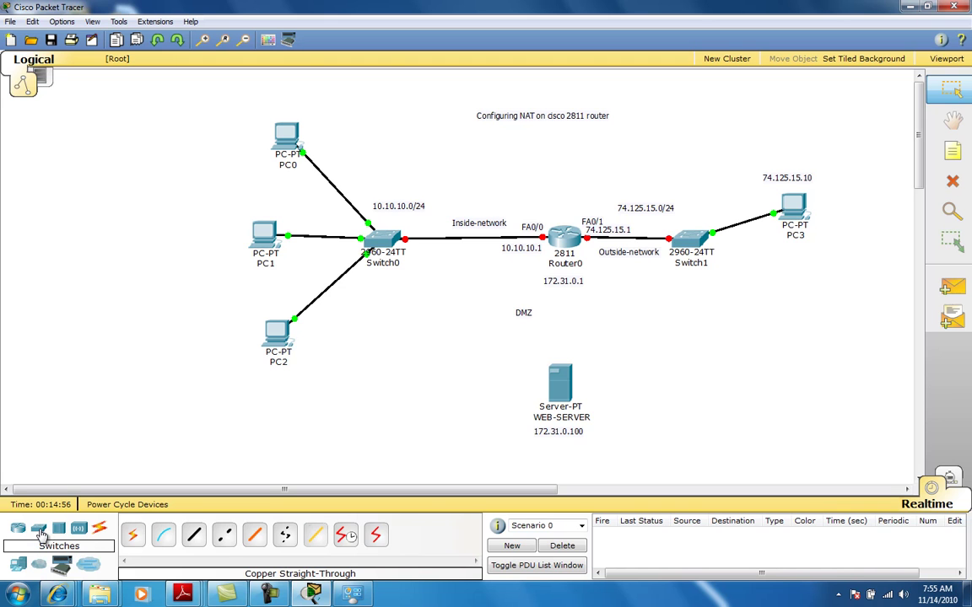
# Step: Place a 2960 switch above WEB-SERVER and shift the server slightly lower
pyautogui.click(40, 531)
pyautogui.click(194, 535)
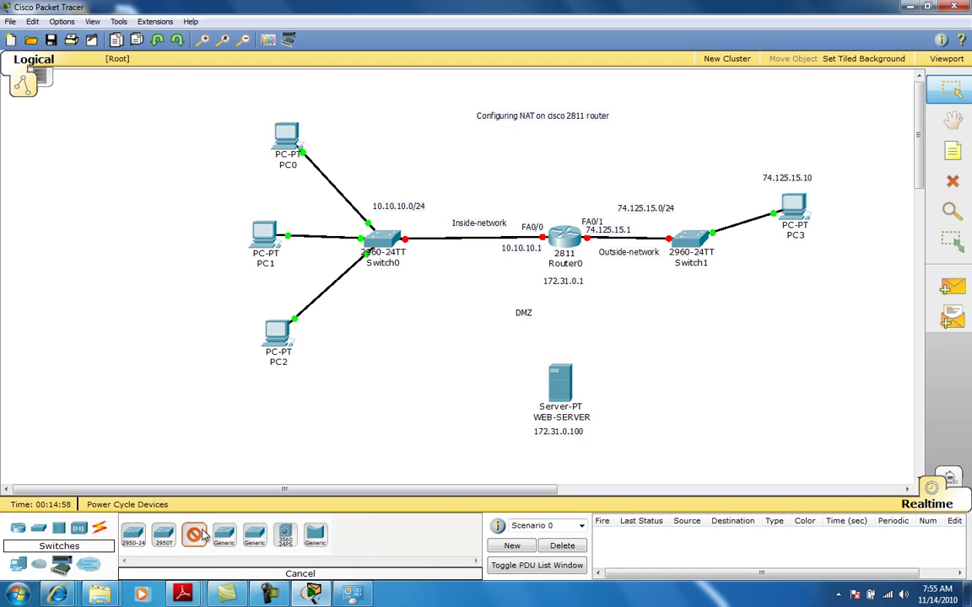
pyautogui.click(562, 329)
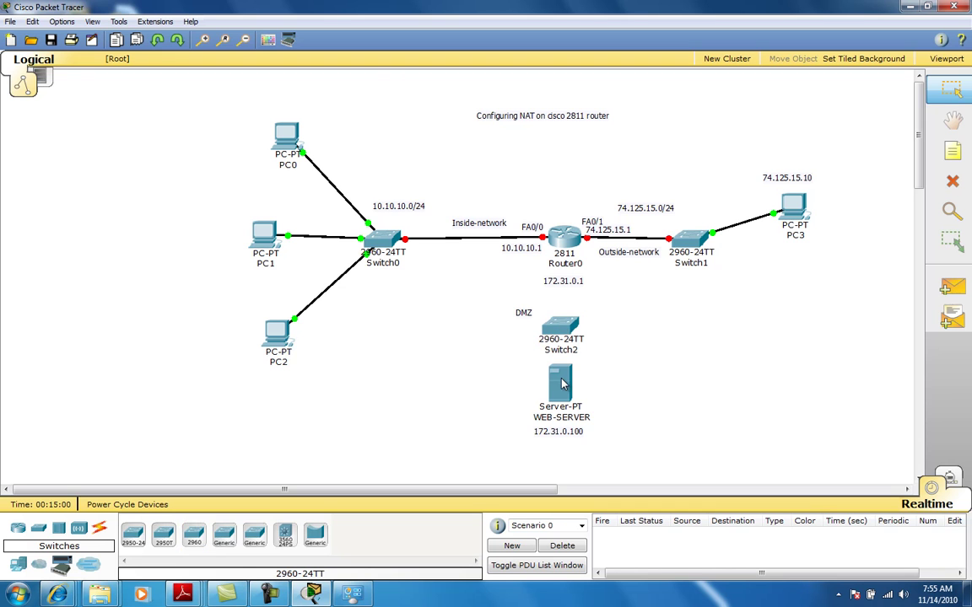
pyautogui.moveTo(562, 384); pyautogui.dragTo(563, 388)
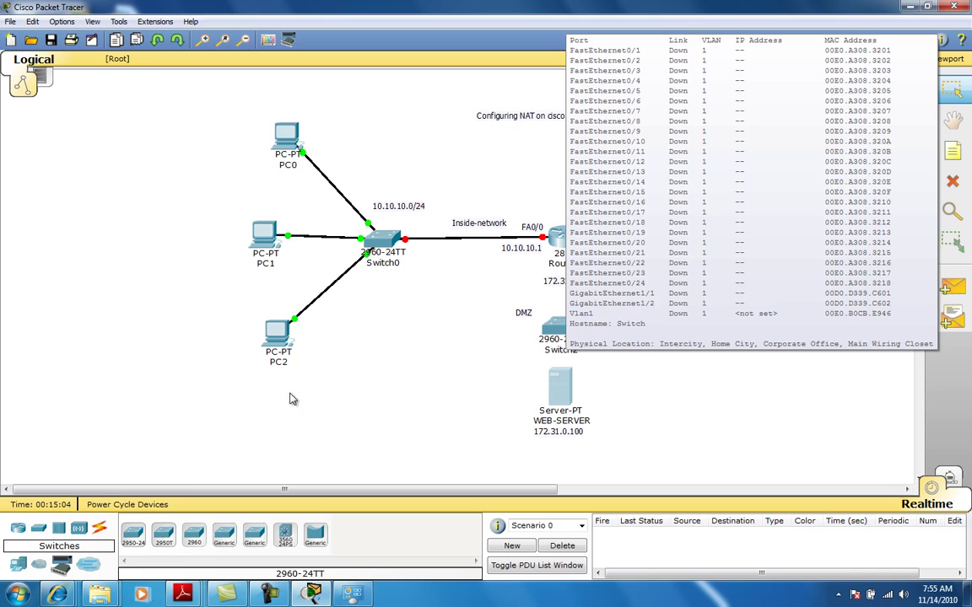
# Step: Connect Switch2's Fa0/8 to the web server's FastEthernet with a copper straight-through cable
pyautogui.click(100, 529)
pyautogui.click(193, 536)
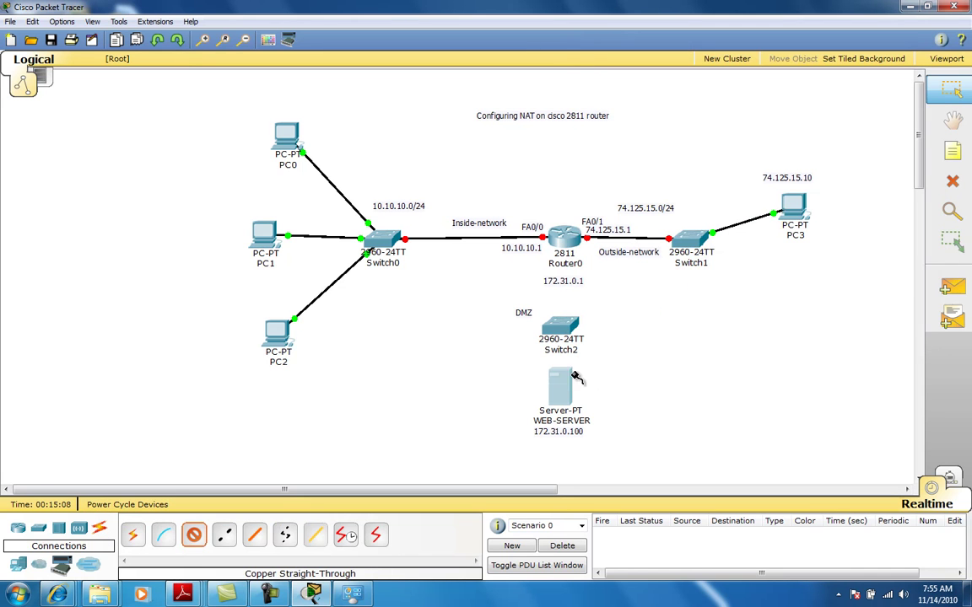
pyautogui.click(559, 327)
pyautogui.click(568, 332)
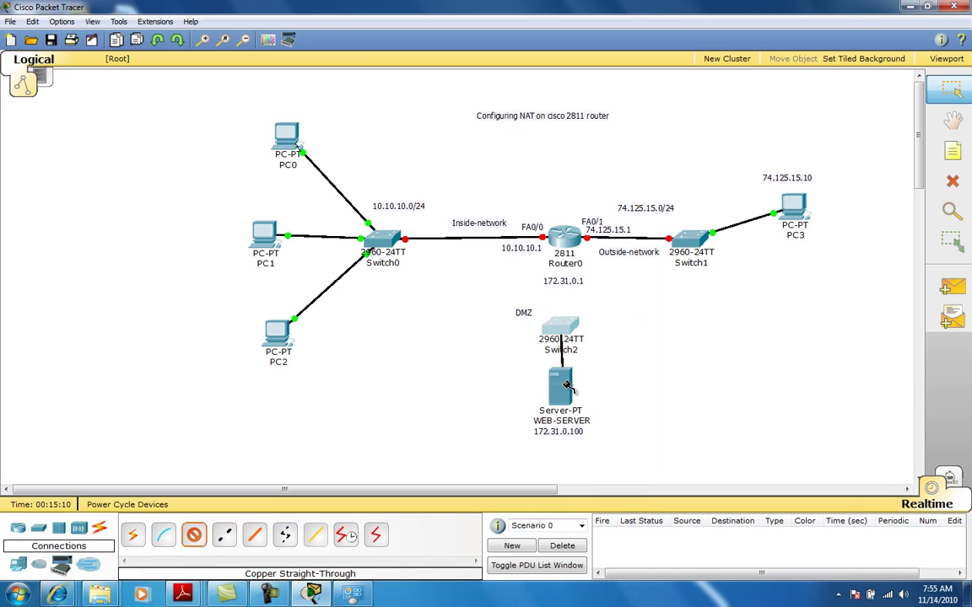
pyautogui.click(563, 383)
pyautogui.click(565, 379)
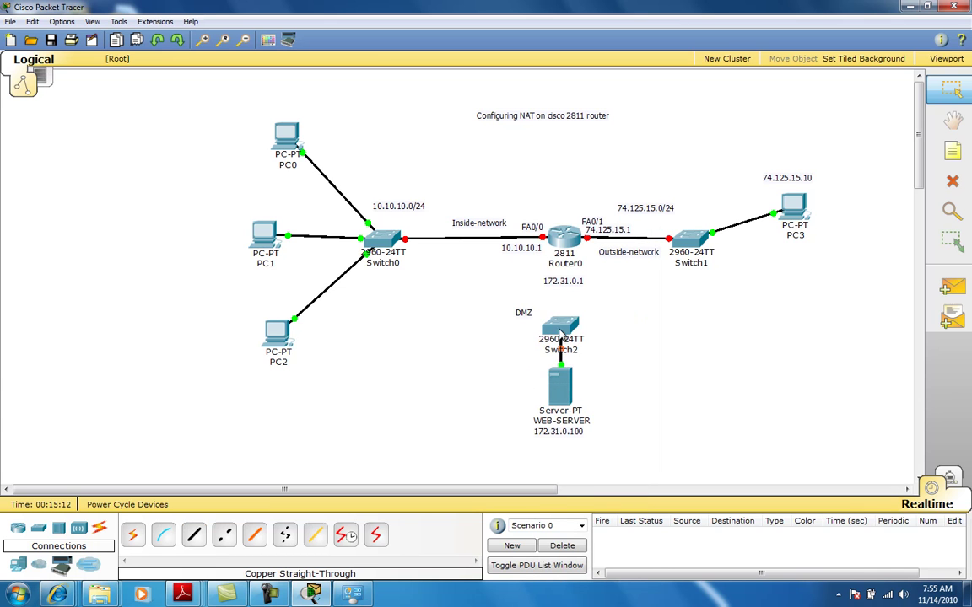
pyautogui.moveTo(563, 328); pyautogui.dragTo(567, 318)
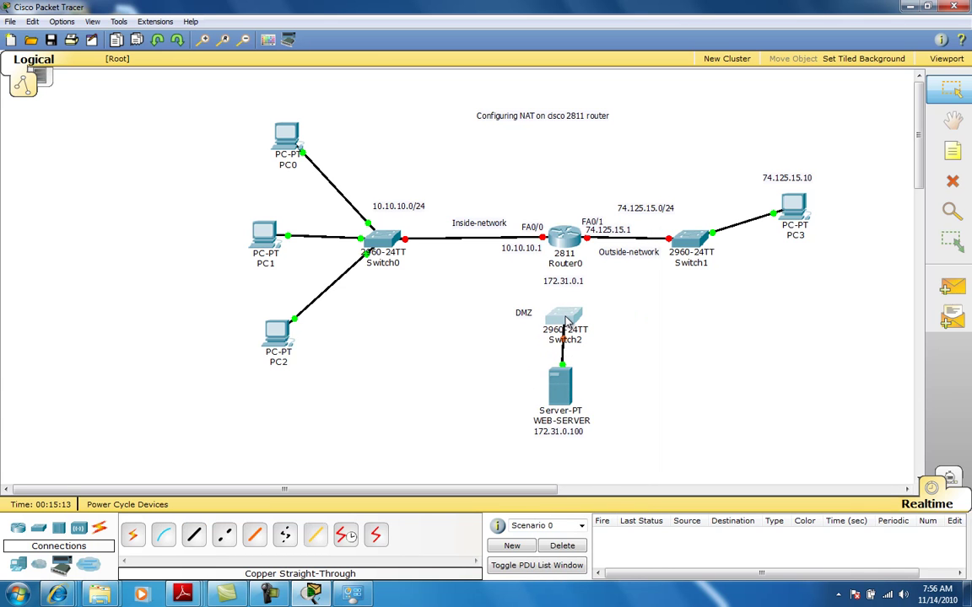
pyautogui.click(193, 536)
pyautogui.click(560, 239)
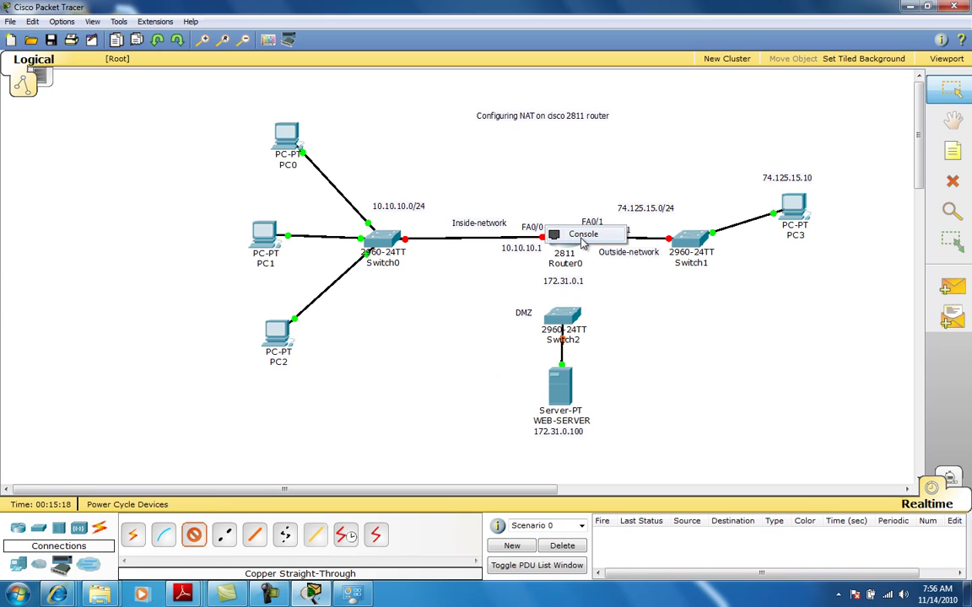
# Step: In Router0's Physical view, compare the NM-1FE2W, NM-1FE-TX and NM-1FE-FX modules and select NM-1FE-TX
pyautogui.click(193, 536)
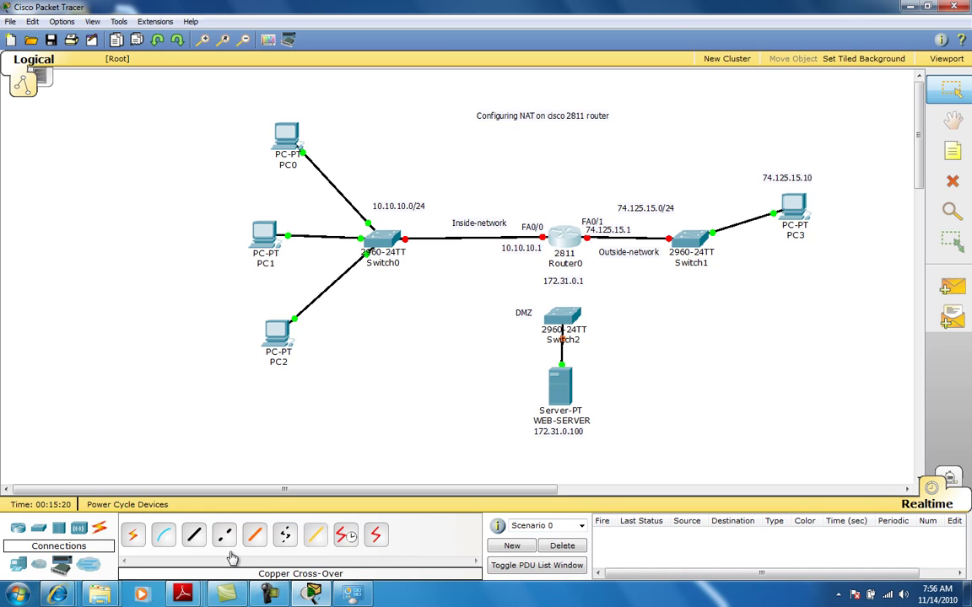
pyautogui.click(563, 244)
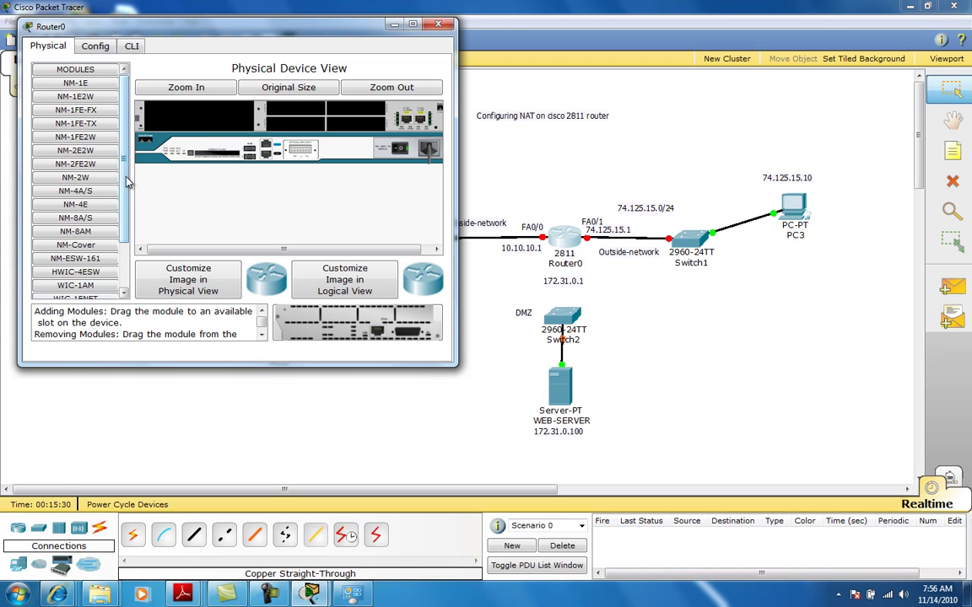
pyautogui.click(78, 135)
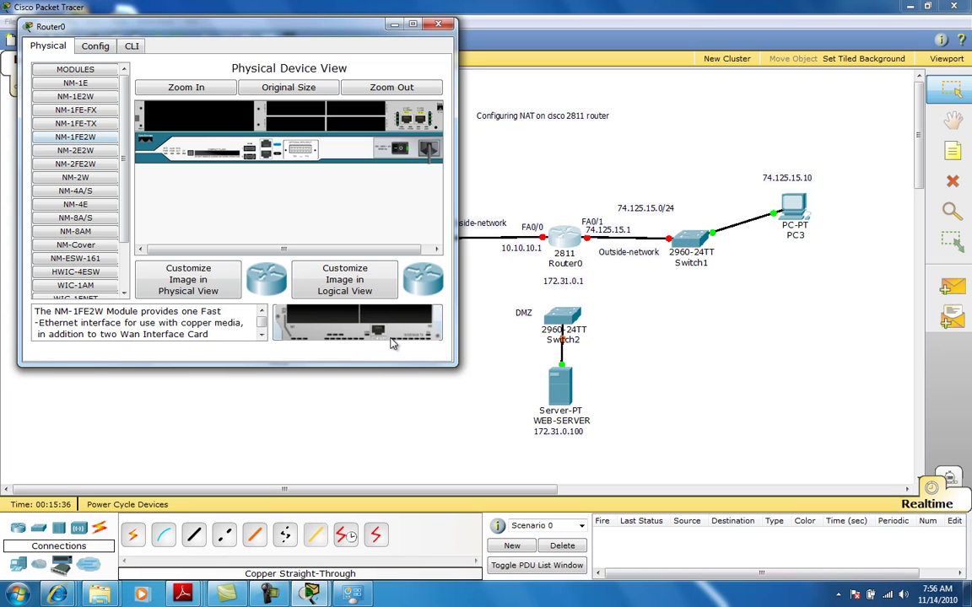
pyautogui.click(98, 126)
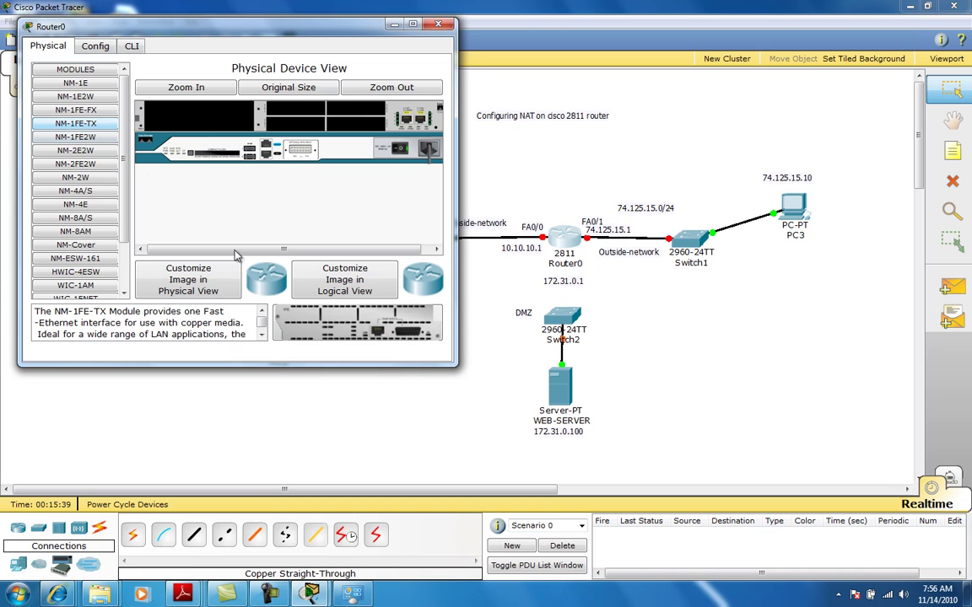
pyautogui.click(77, 111)
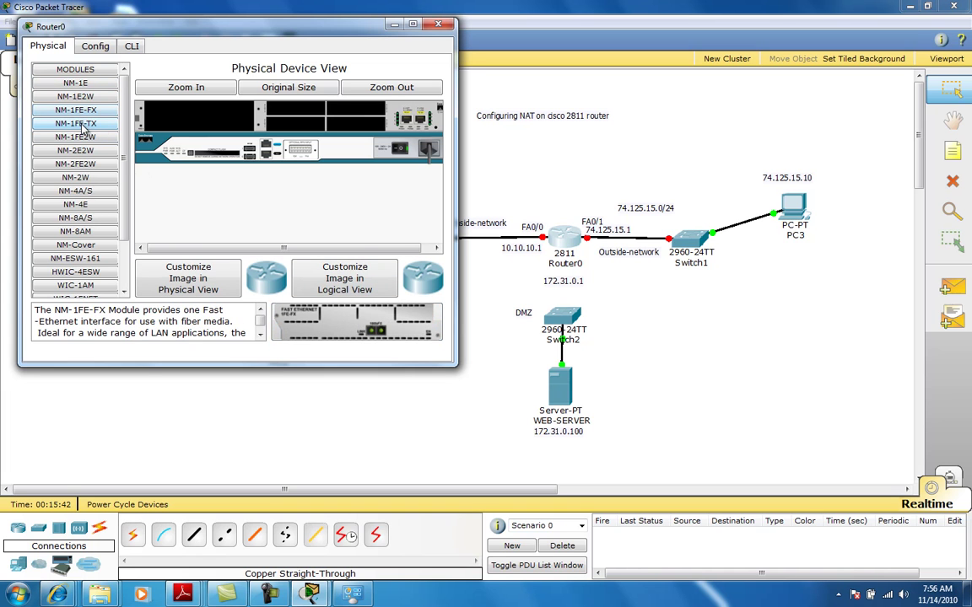
pyautogui.click(82, 125)
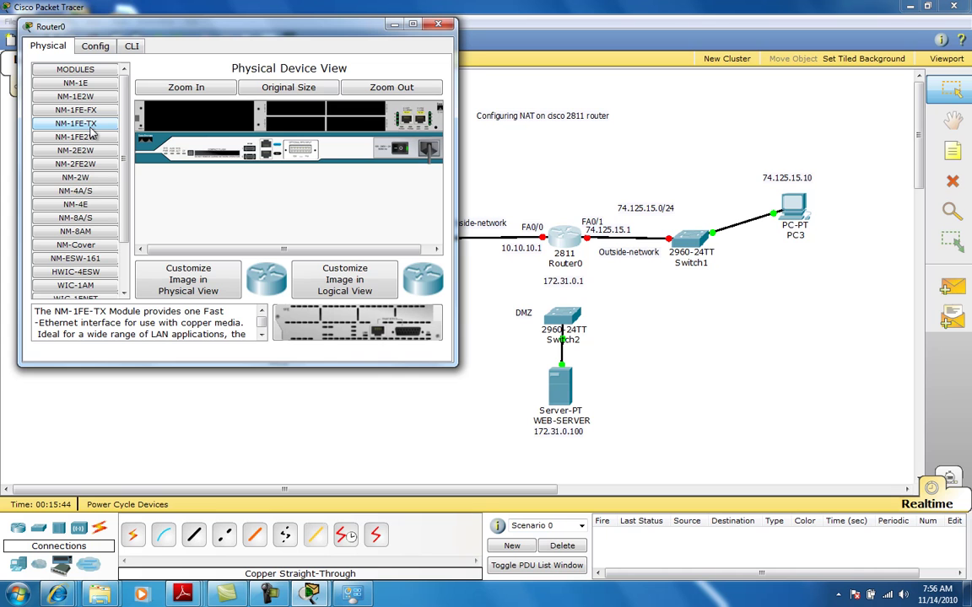
# Step: Install the NM-1FE-TX module in Router0's empty slot and power the router back on
pyautogui.moveTo(342, 302); pyautogui.dragTo(226, 128)
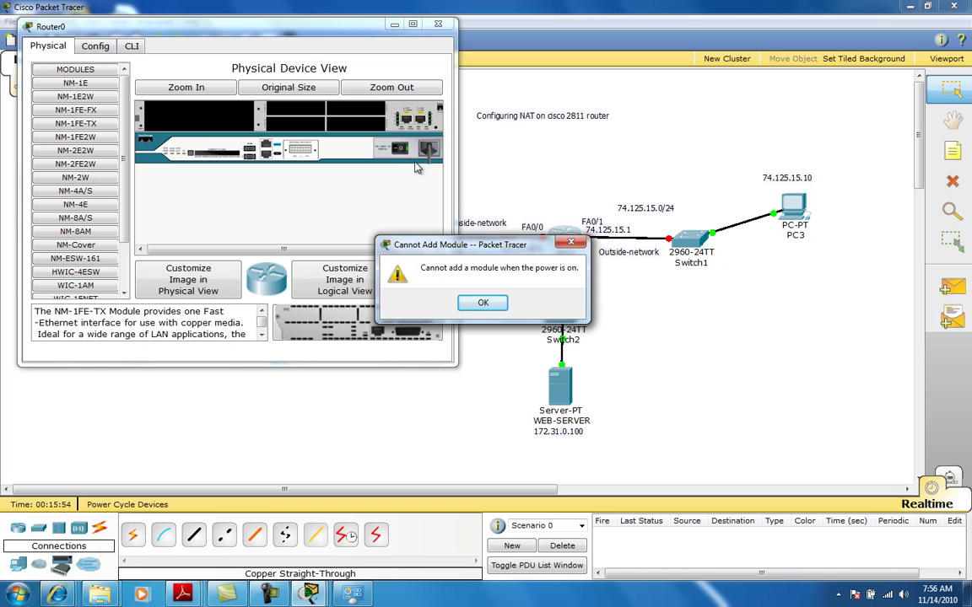
pyautogui.moveTo(487, 253); pyautogui.dragTo(438, 238)
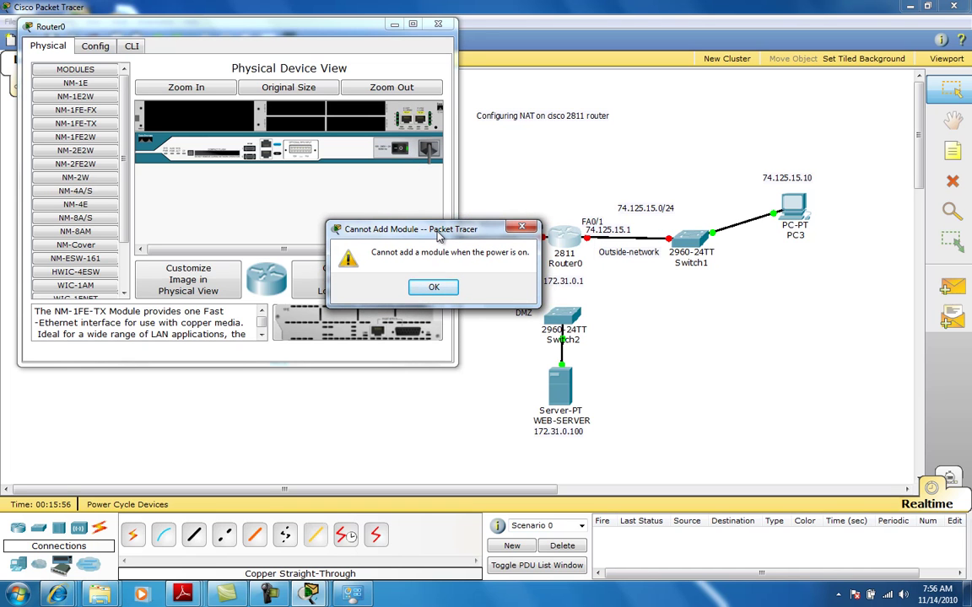
pyautogui.click(434, 287)
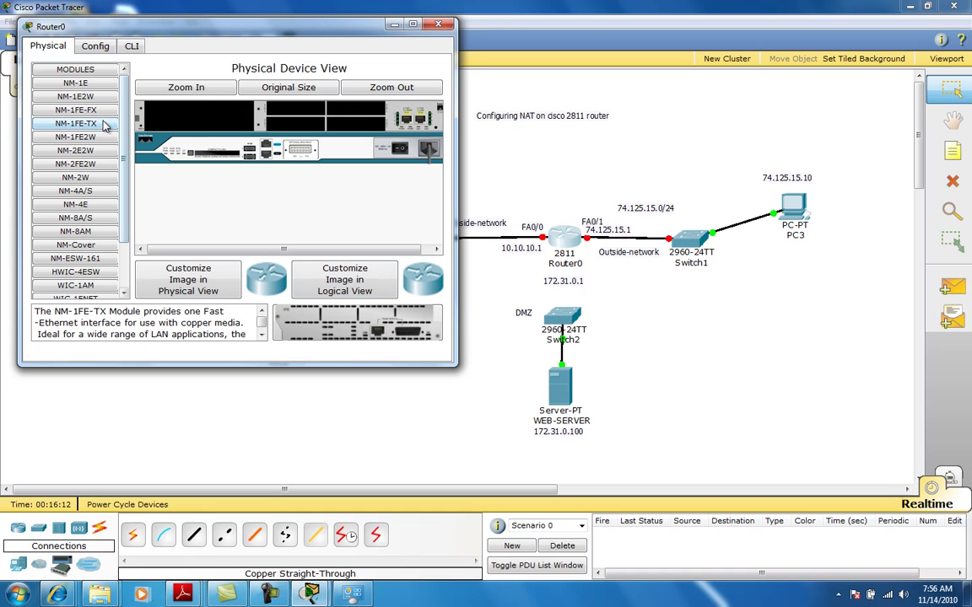
pyautogui.moveTo(106, 129); pyautogui.dragTo(202, 118)
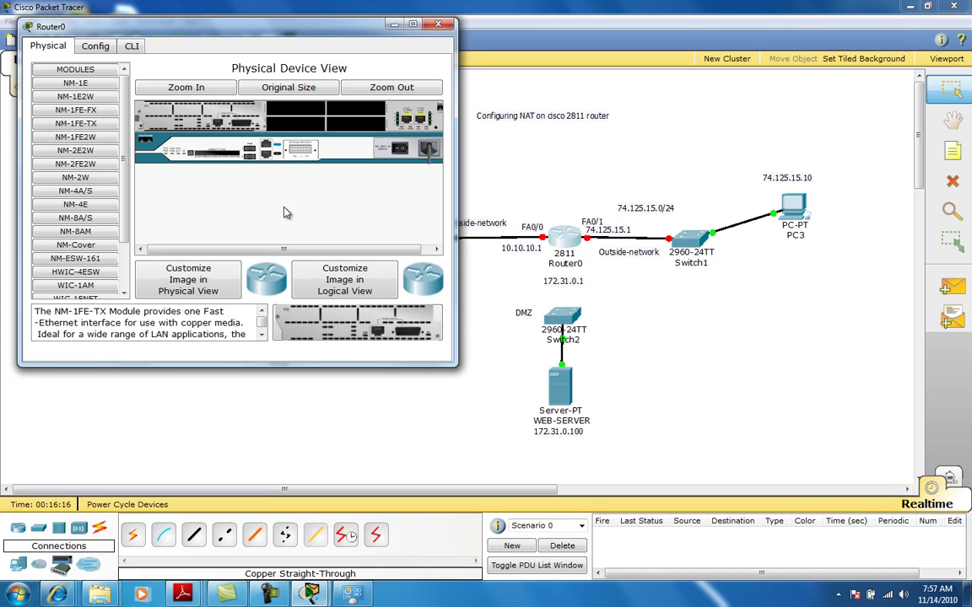
pyautogui.click(399, 149)
pyautogui.click(437, 25)
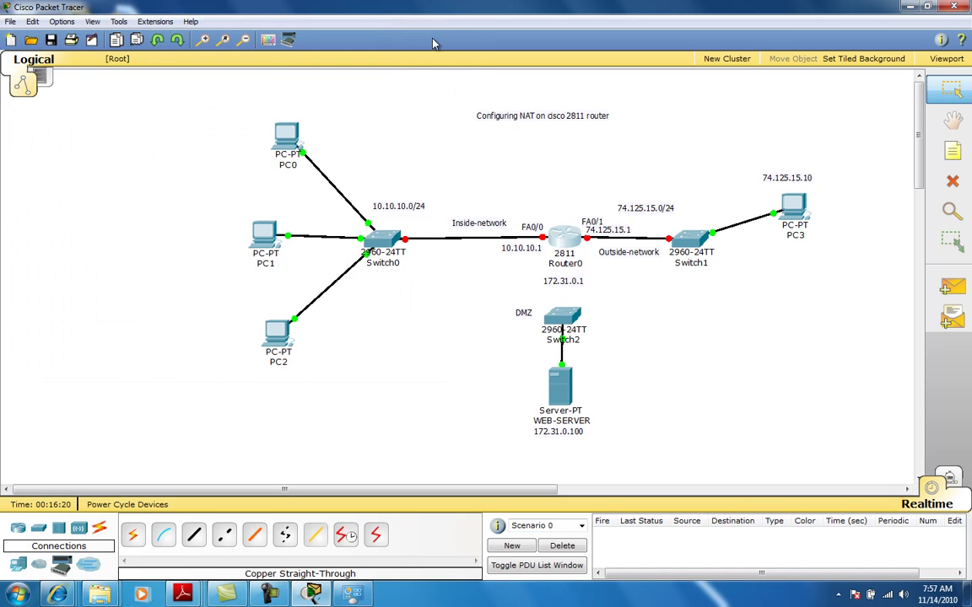
# Step: Connect Router0's FastEthernet1/0 to Switch2 with a copper straight-through cable
pyautogui.click(194, 538)
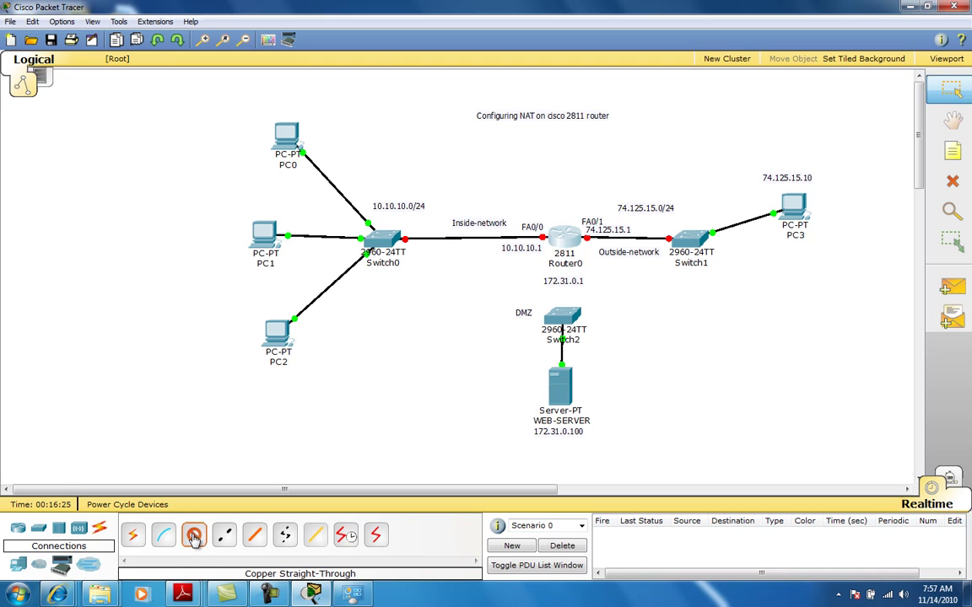
pyautogui.click(567, 241)
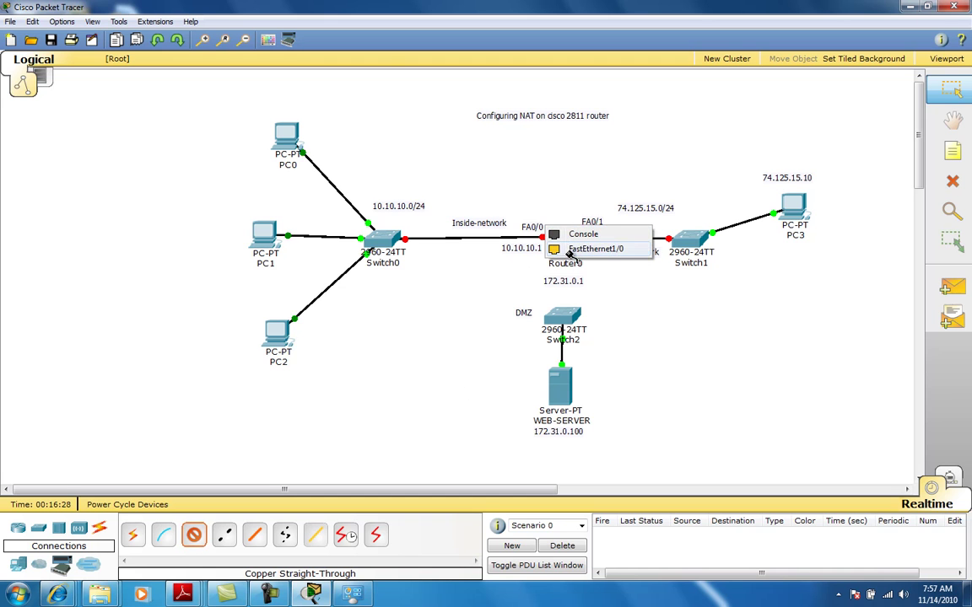
pyautogui.click(581, 249)
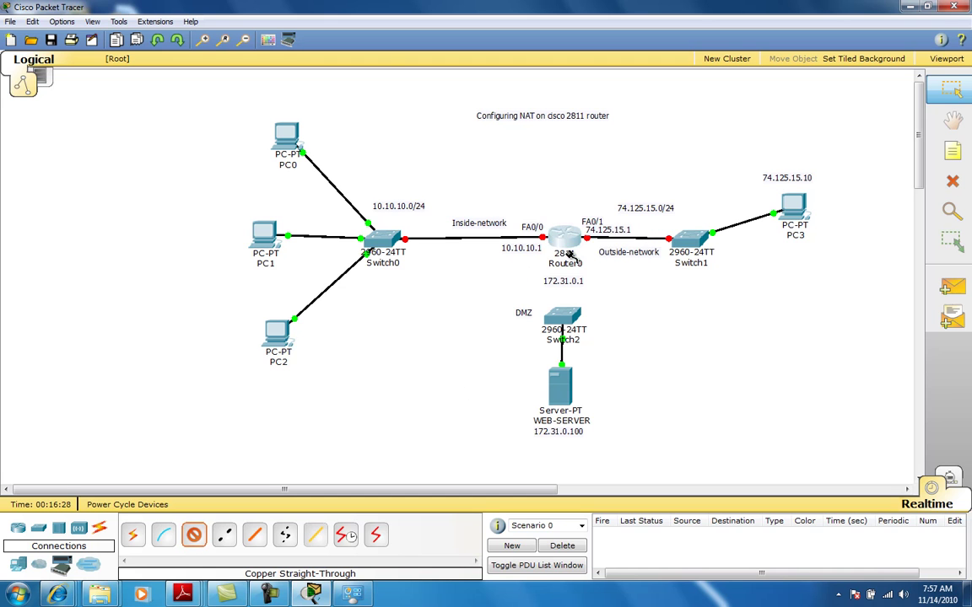
pyautogui.click(566, 325)
pyautogui.click(569, 324)
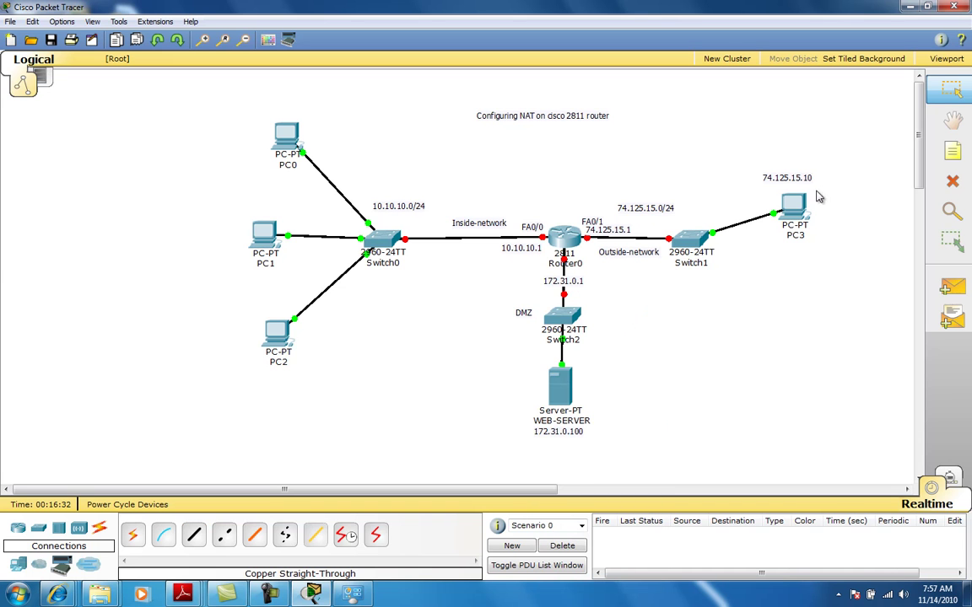
# Step: Add a red 'fa1/0' note beside the link and move it up near Router0
pyautogui.click(952, 151)
pyautogui.click(533, 270)
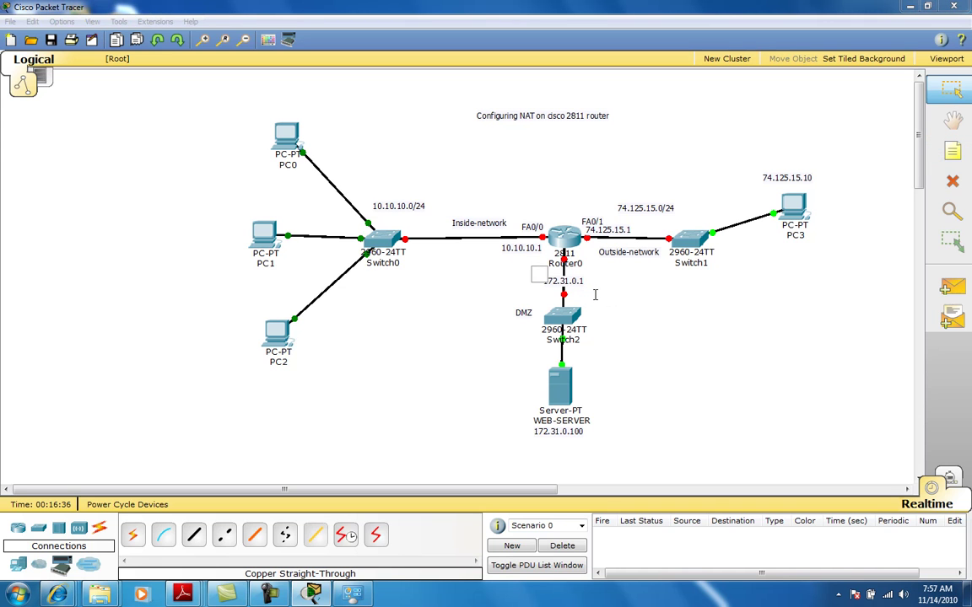
pyautogui.click(593, 296)
pyautogui.write('fa')
pyautogui.write('s')
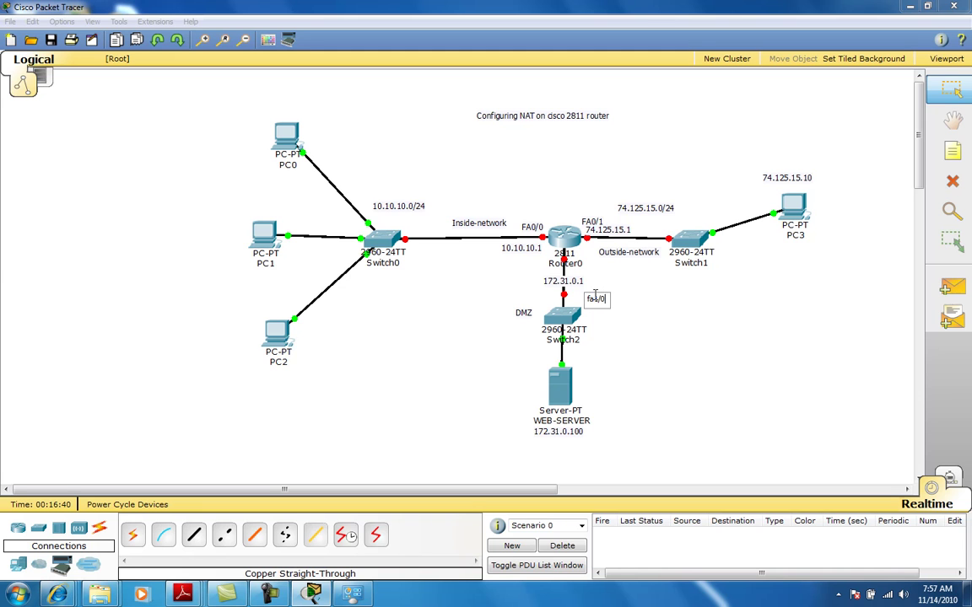
pyautogui.click(603, 303)
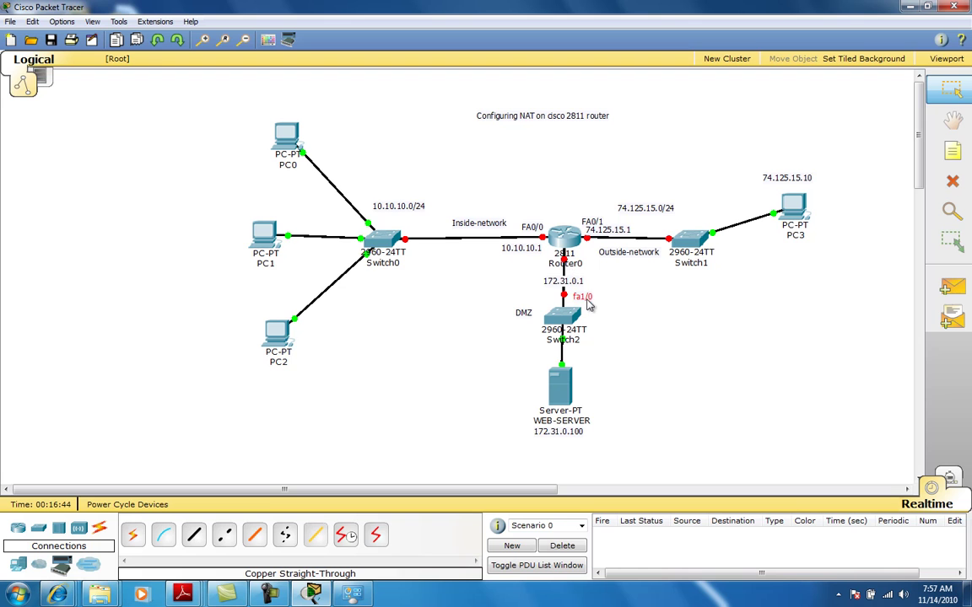
pyautogui.moveTo(592, 304); pyautogui.dragTo(601, 278)
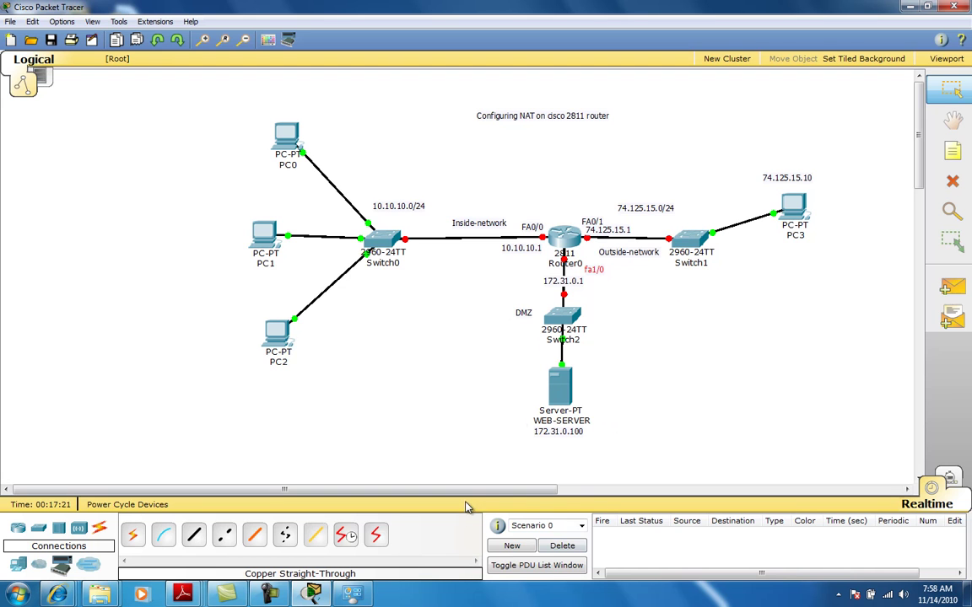
pyautogui.moveTo(274, 595)
pyautogui.moveTo(571, 242)
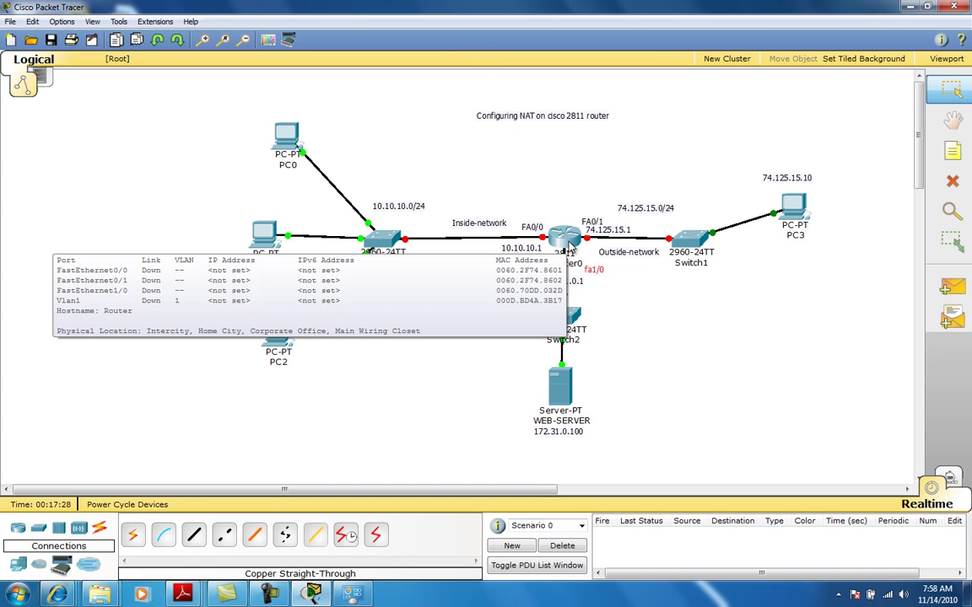
# Step: In Router0's CLI, decline the setup dialog with NO, then enter EN and conf t
pyautogui.click(571, 242)
pyautogui.moveTo(205, 28); pyautogui.dragTo(180, 45)
pyautogui.click(136, 68)
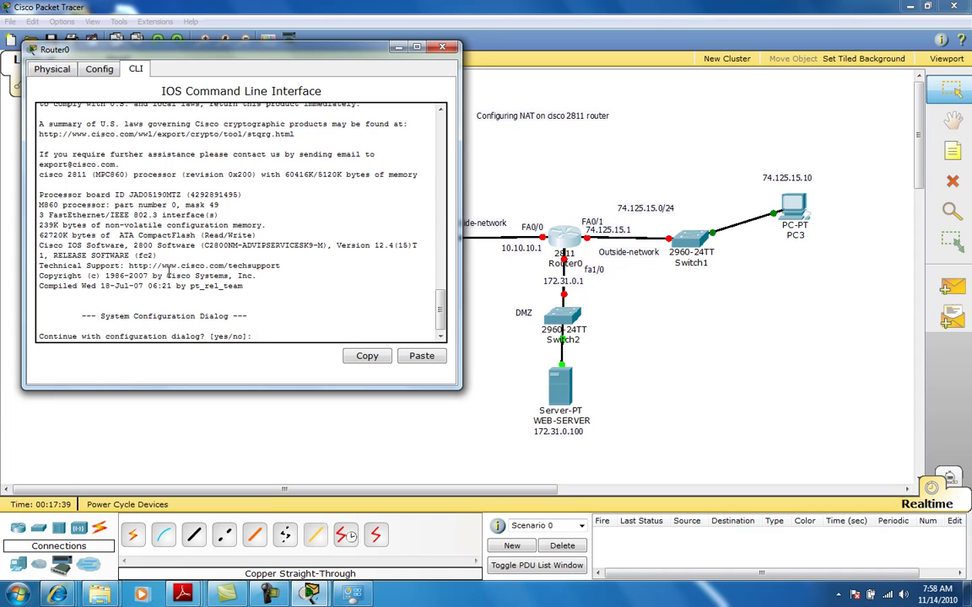
pyautogui.write('NO')
pyautogui.press('Return')
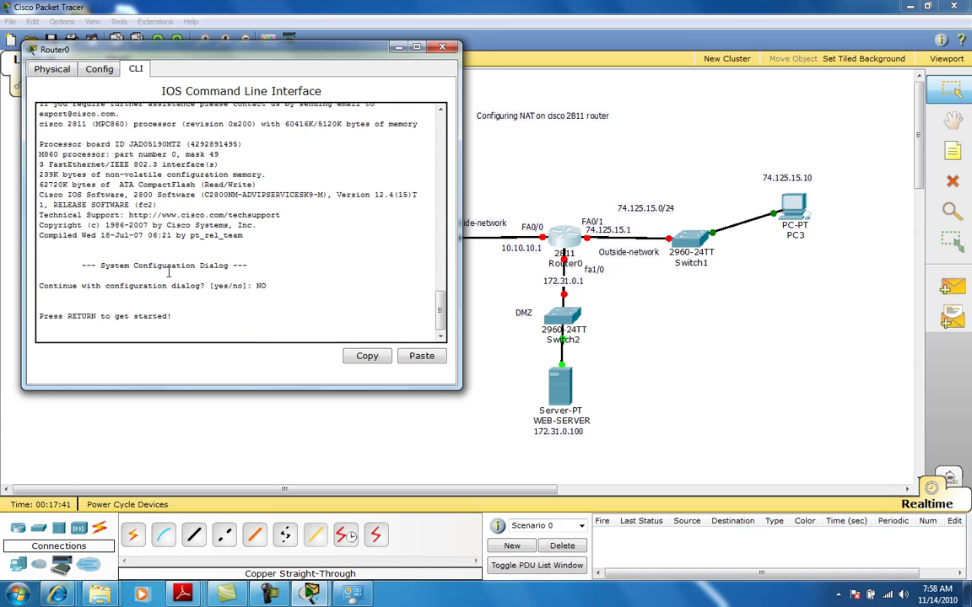
pyautogui.press('Return')
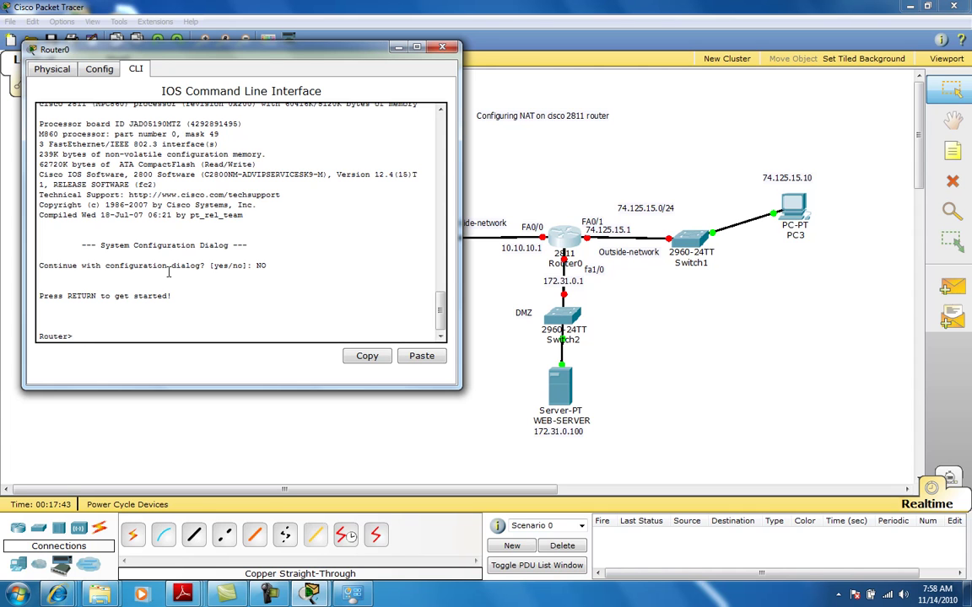
pyautogui.write('EN')
pyautogui.press('Return')
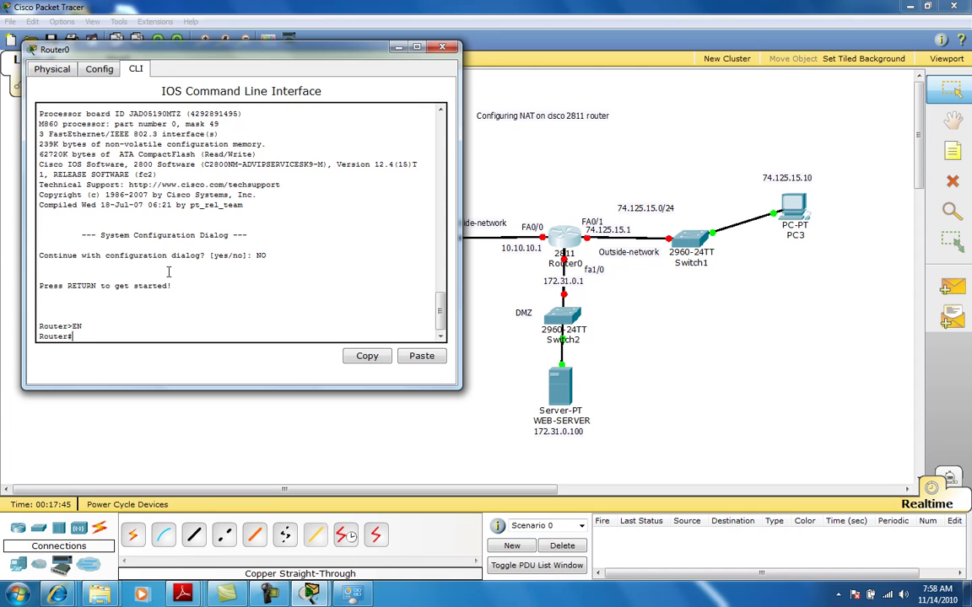
pyautogui.write('conf t')
pyautogui.press('Return')
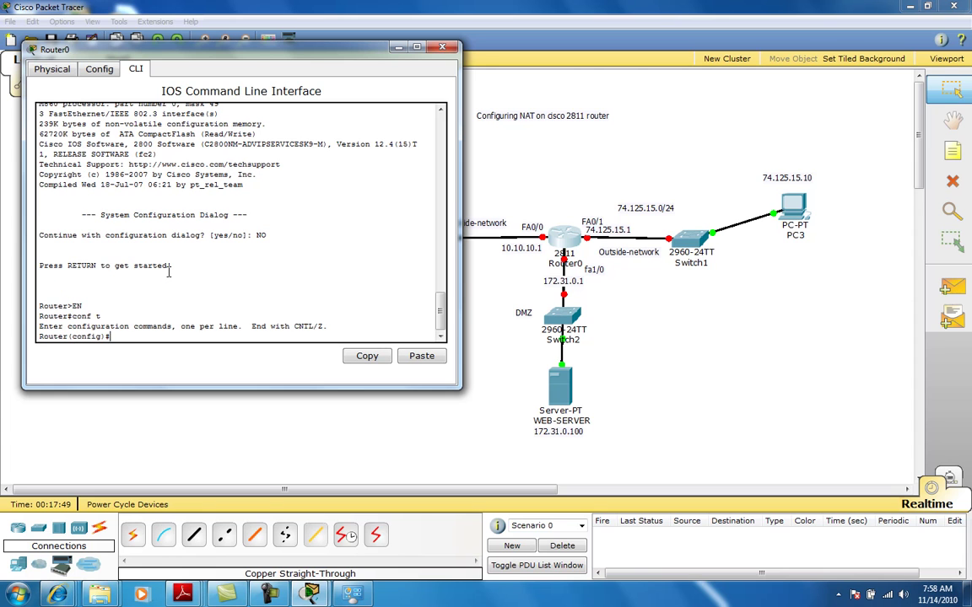
pyautogui.write('int fa')
# Step: Assign 10.10.10.1 255.255.255.0 to FastEthernet0/0, fixing the misspelled address command
pyautogui.write('0/0')
pyautogui.press('Return')
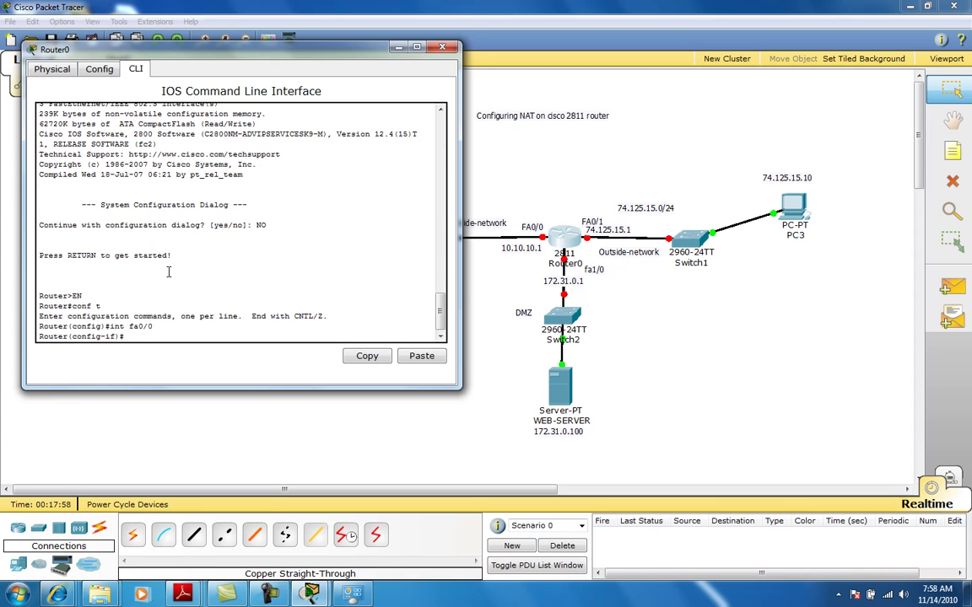
pyautogui.write('ip address 10.10.10.1 255.255')
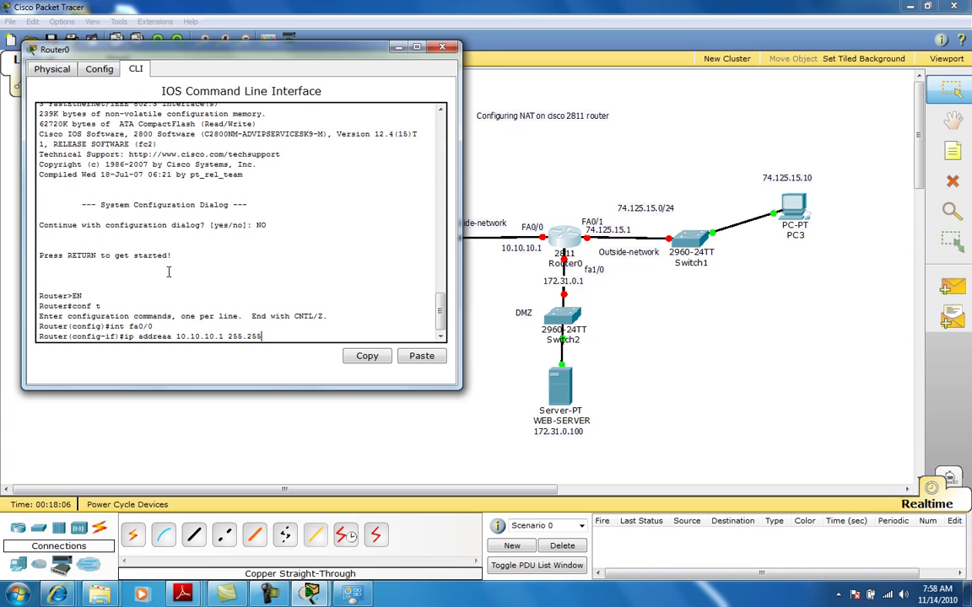
pyautogui.write('.255.0')
pyautogui.press('Return')
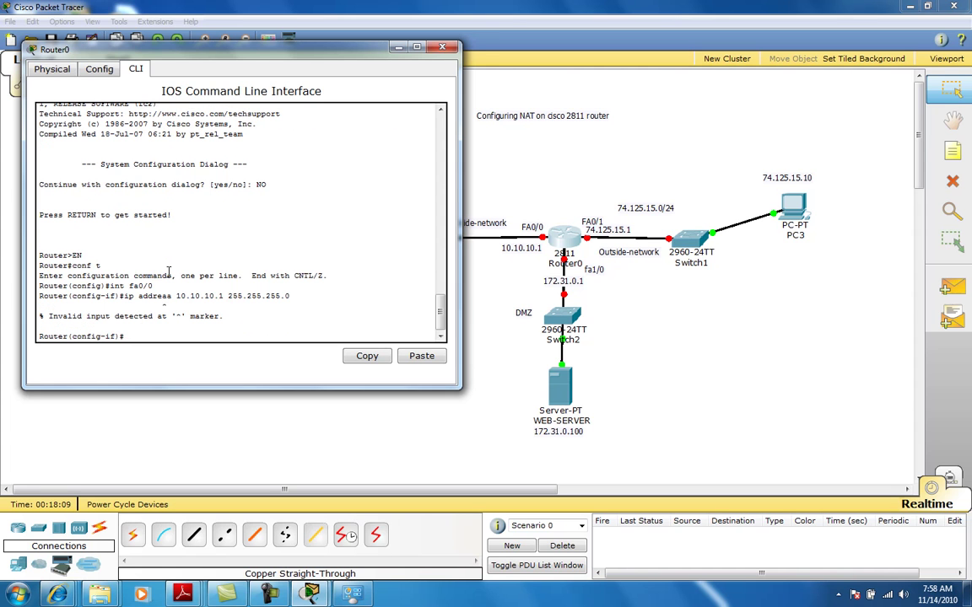
pyautogui.press('Up')
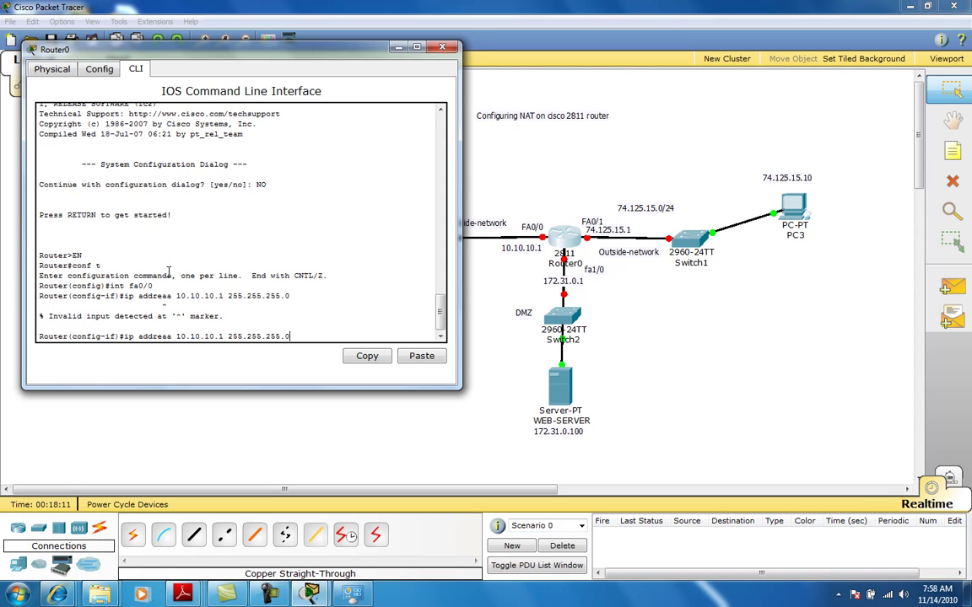
pyautogui.press('Left')
pyautogui.press('Left')
pyautogui.press('Left')
pyautogui.press('Left')
pyautogui.press('Left')
pyautogui.press('Left')
pyautogui.press('Left')
pyautogui.press('Left')
pyautogui.press('Left')
pyautogui.press('Left')
pyautogui.press('Left')
pyautogui.press('Left')
pyautogui.press('Left')
pyautogui.press('Left')
pyautogui.press('Left')
pyautogui.press('Left')
pyautogui.press('Left')
pyautogui.press('Left')
pyautogui.press('Left')
pyautogui.press('Left')
pyautogui.press('Left')
pyautogui.press('Left')
pyautogui.press('BackSpace')
pyautogui.write('s')
pyautogui.press('Return')
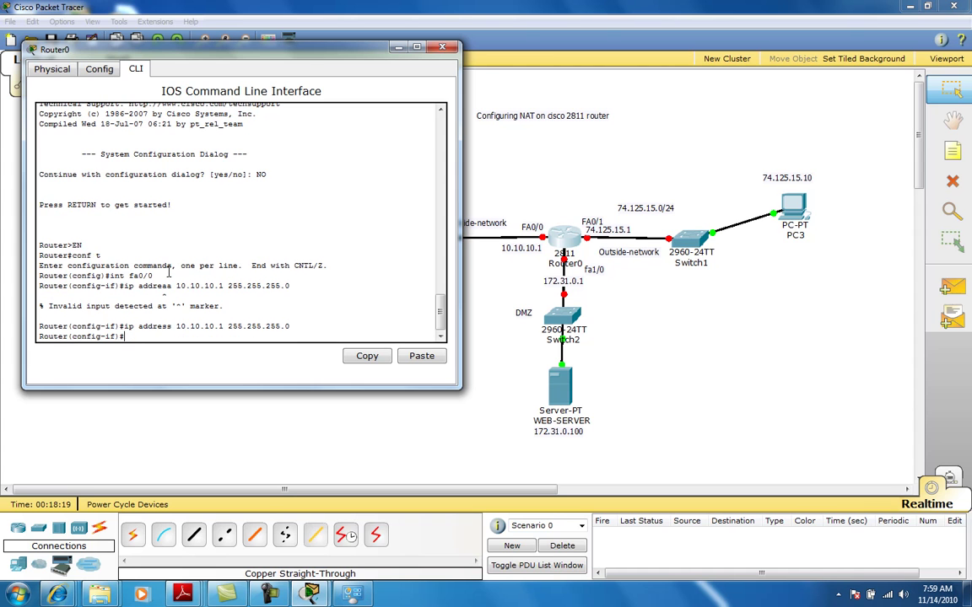
# Step: Enable FastEthernet0/0 with no shut, save with do wr, and exit interface mode
pyautogui.write('no shut')
pyautogui.press('Return')
pyautogui.write('do wr')
pyautogui.press('Return')
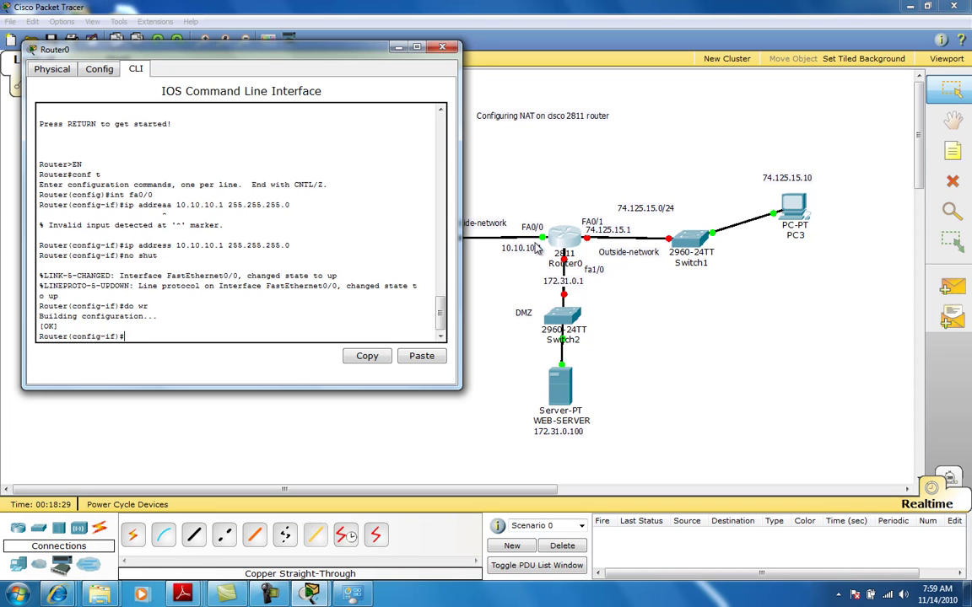
pyautogui.click(204, 307)
pyautogui.write('exi')
pyautogui.press('Return')
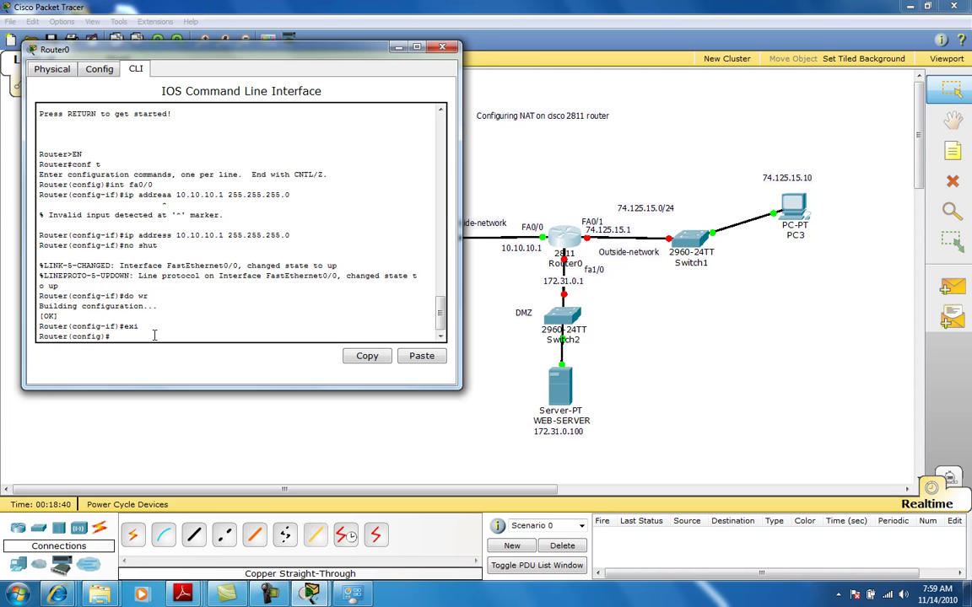
pyautogui.write('hostname ')
pyautogui.write('LAB')
# Step: Set the hostname to NATLABR01 and save it with do wr
pyautogui.press('BackSpace')
pyautogui.press('BackSpace')
pyautogui.press('BackSpace')
pyautogui.press('BackSpace')
pyautogui.press('BackSpace')
pyautogui.press('BackSpace')
pyautogui.press('BackSpace')
pyautogui.press('BackSpace')
pyautogui.press('BackSpace')
pyautogui.write('tname EATLABR01')
pyautogui.press('Return')
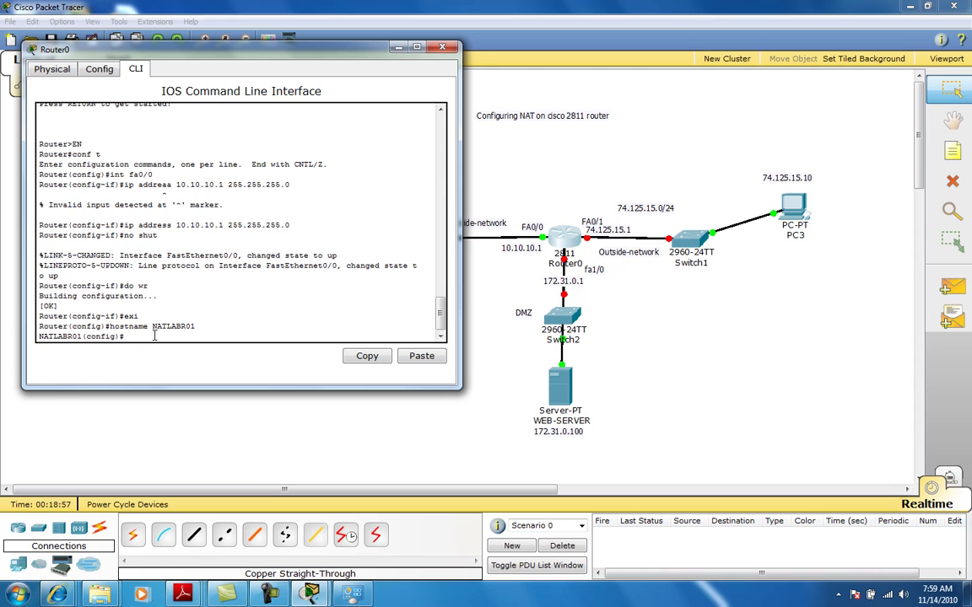
pyautogui.write('do wr')
pyautogui.press('Return')
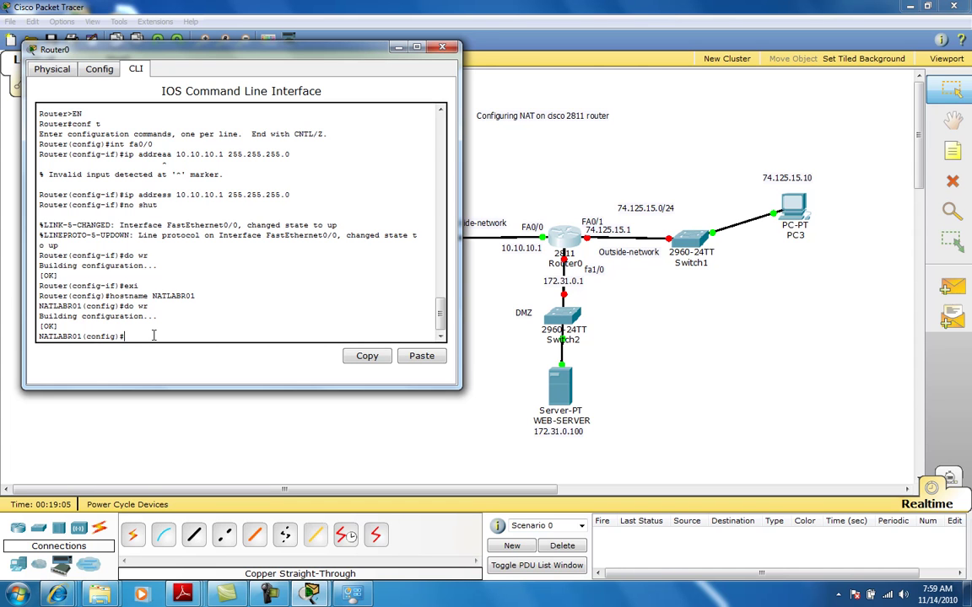
pyautogui.write('int da1/0')
# Step: Correct the invalid interface command to select FastEthernet1/0
pyautogui.press('Return')
pyautogui.press('Up')
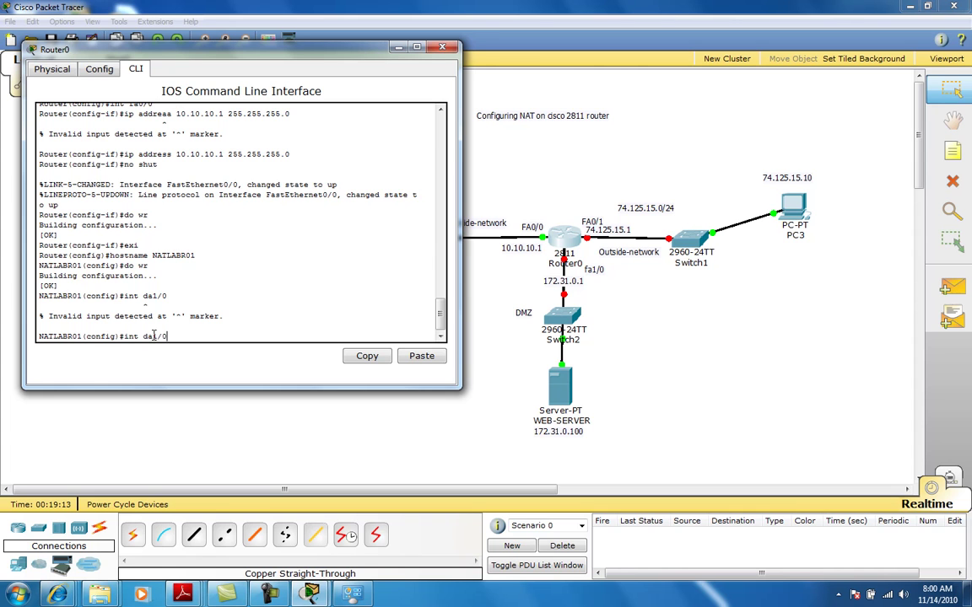
pyautogui.press('BackSpace')
pyautogui.press('BackSpace')
pyautogui.press('BackSpace')
pyautogui.press('BackSpace')
pyautogui.write('fa1/0')
pyautogui.press('Return')
# Step: Assign 172.31.0.1 255.255.255.0 to FastEthernet1/0, enable it and save with do wr
pyautogui.write('ig-if)#i')
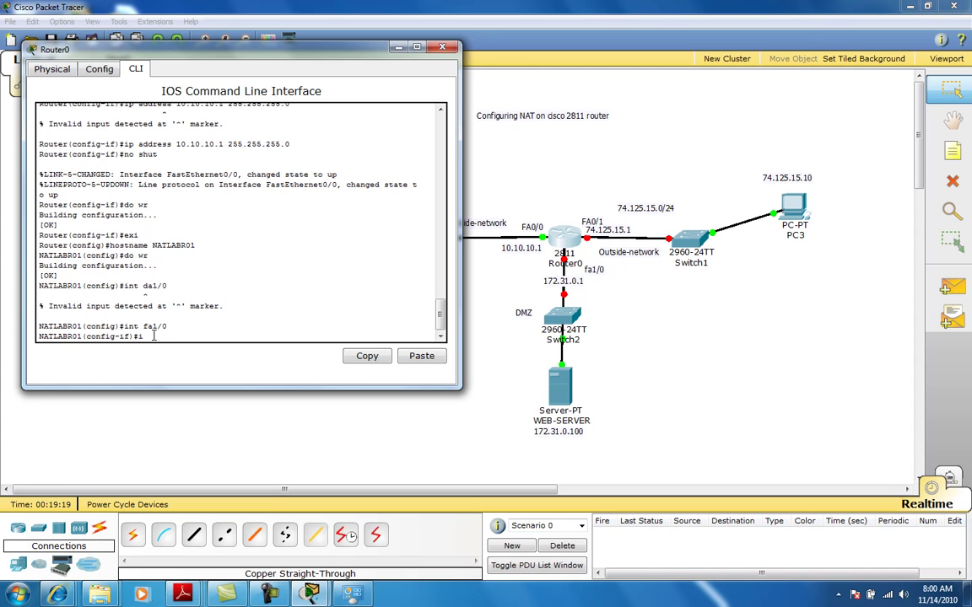
pyautogui.write('p add 172.31.0.1 255.255.255.0')
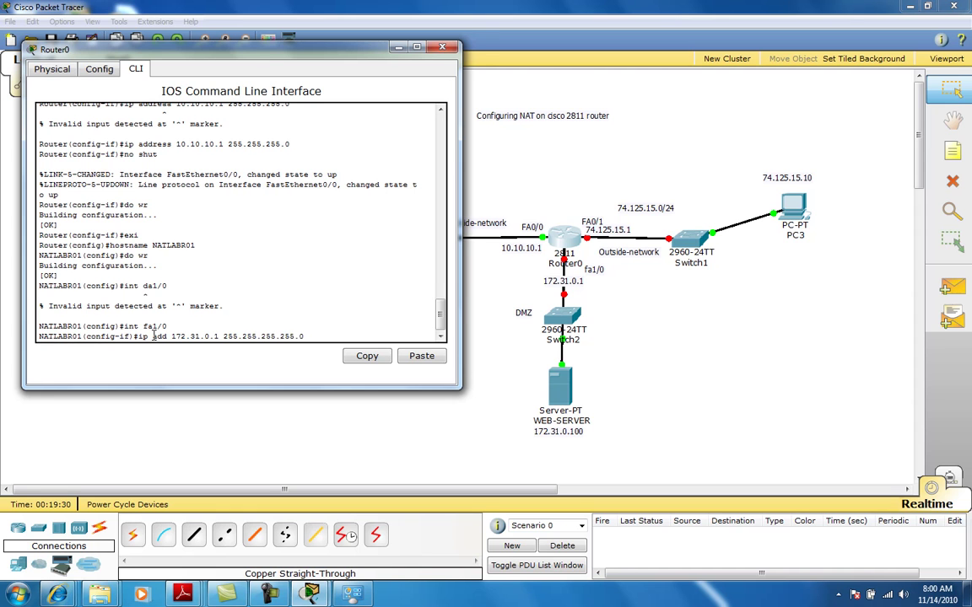
pyautogui.press('Return')
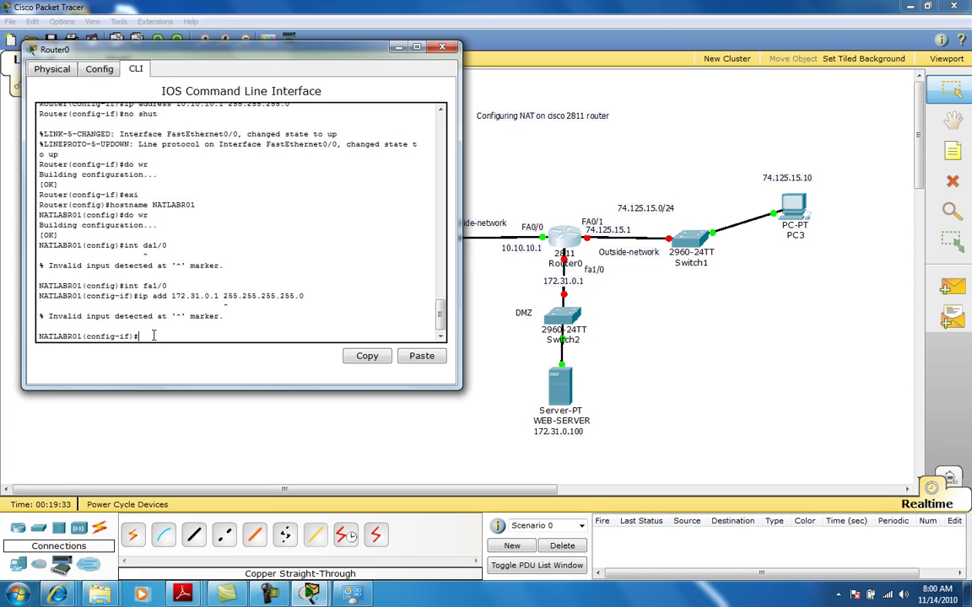
pyautogui.press('Up')
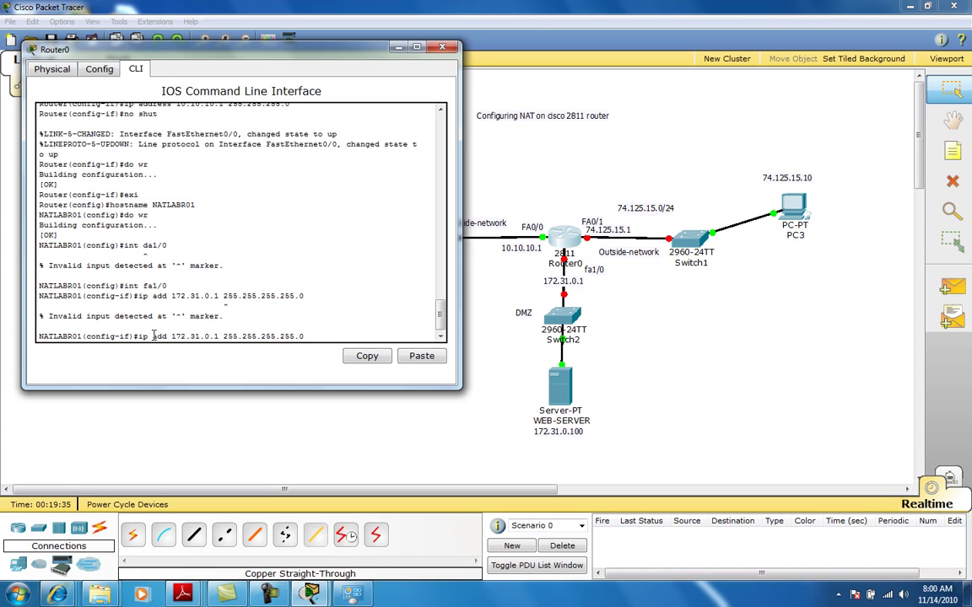
pyautogui.press('BackSpace')
pyautogui.press('BackSpace')
pyautogui.press('BackSpace')
pyautogui.press('BackSpace')
pyautogui.press('BackSpace')
pyautogui.press('BackSpace')
pyautogui.press('Return')
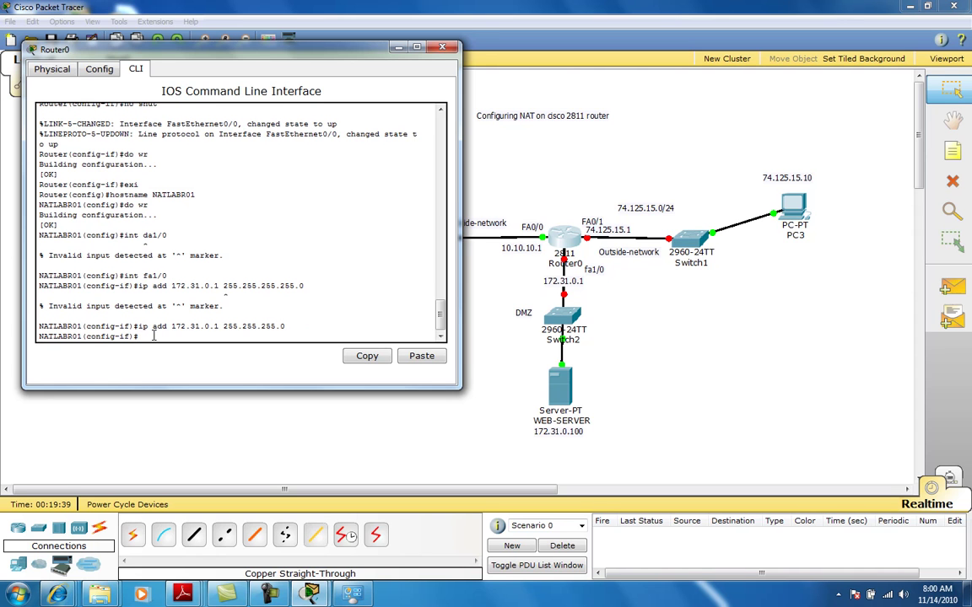
pyautogui.write('no shut')
pyautogui.press('Return')
pyautogui.write('do w')
pyautogui.write('r')
pyautogui.press('Return')
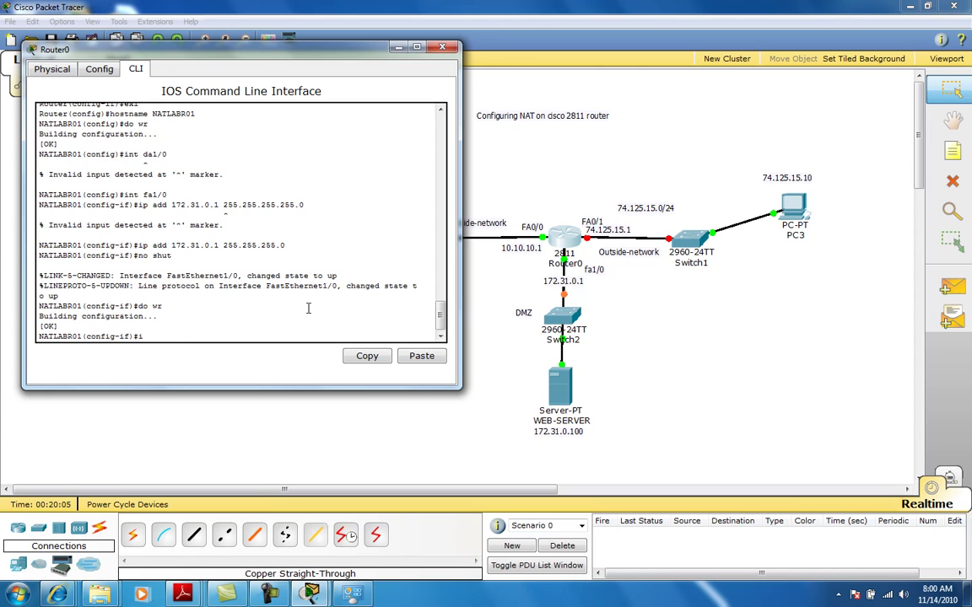
# Step: Give FastEthernet0/1 74.125.15.1 255.255.255.0, enable it with no shut, and save with do wr
pyautogui.write('nt fa0/1')
pyautogui.press('Return')
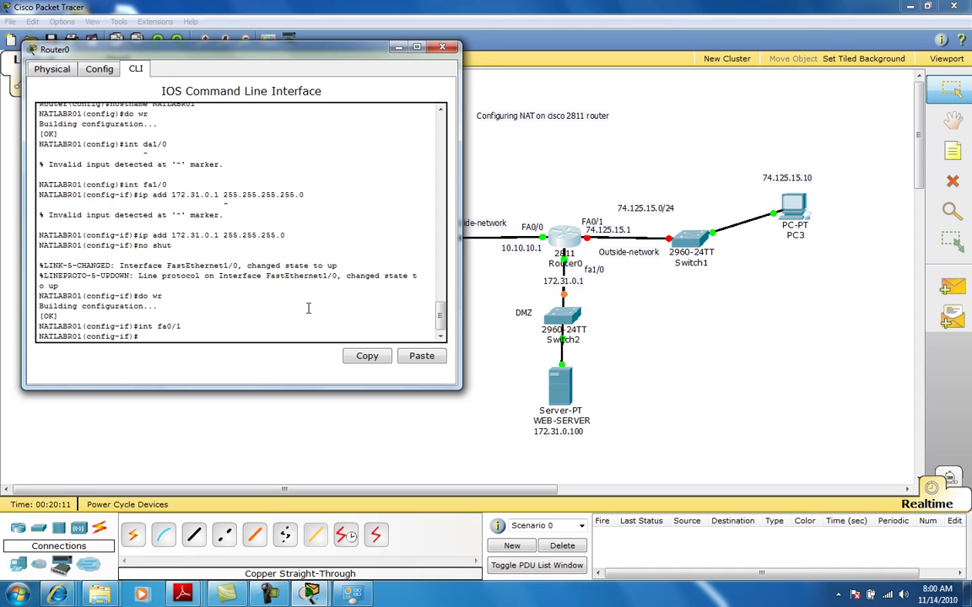
pyautogui.write('ip add 74.125.15.1')
pyautogui.press('BackSpace')
pyautogui.press('BackSpace')
pyautogui.press('BackSpace')
pyautogui.press('BackSpace')
pyautogui.press('BackSpace')
pyautogui.press('BackSpace')
pyautogui.press('BackSpace')
pyautogui.press('BackSpace')
pyautogui.press('BackSpace')
pyautogui.press('BackSpace')
pyautogui.press('BackSpace')
pyautogui.press('BackSpace')
pyautogui.press('BackSpace')
pyautogui.press('BackSpace')
pyautogui.press('BackSpace')
pyautogui.press('BackSpace')
pyautogui.press('BackSpace')
pyautogui.press('BackSpace')
pyautogui.write('p add')
pyautogui.press('Tab')
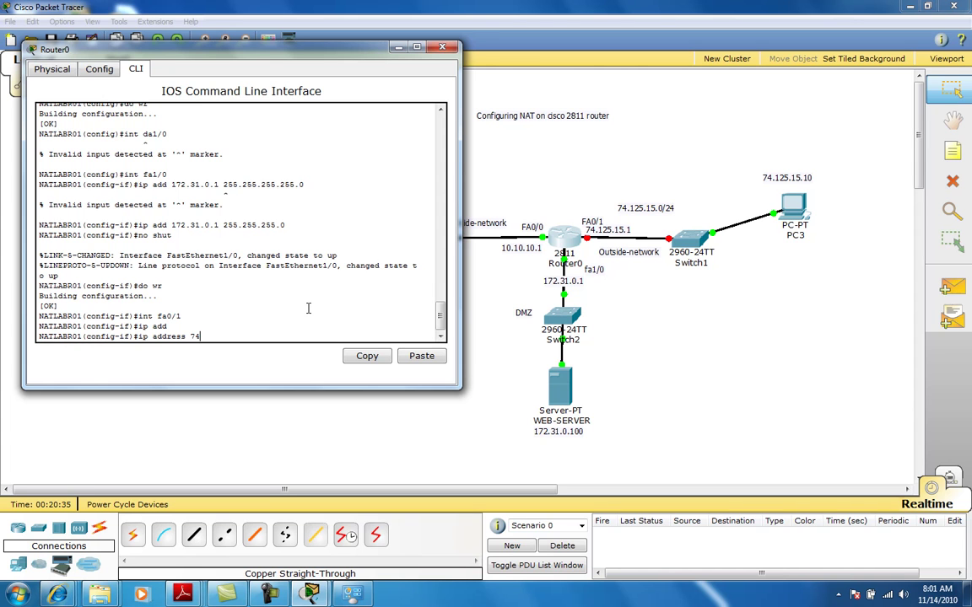
pyautogui.write('25.15.1 255.255.255.0')
pyautogui.press('Return')
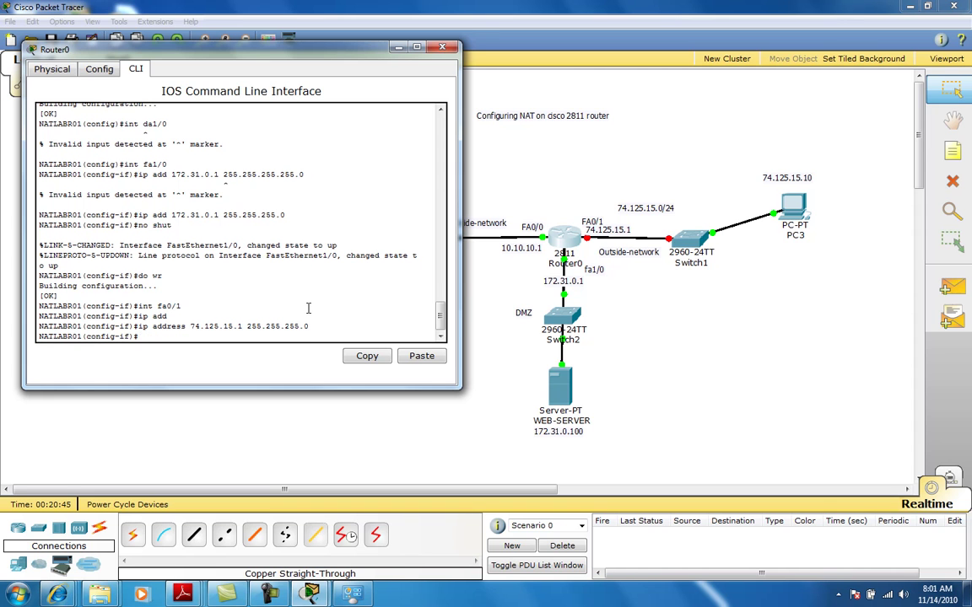
pyautogui.write('no shut')
pyautogui.press('Return')
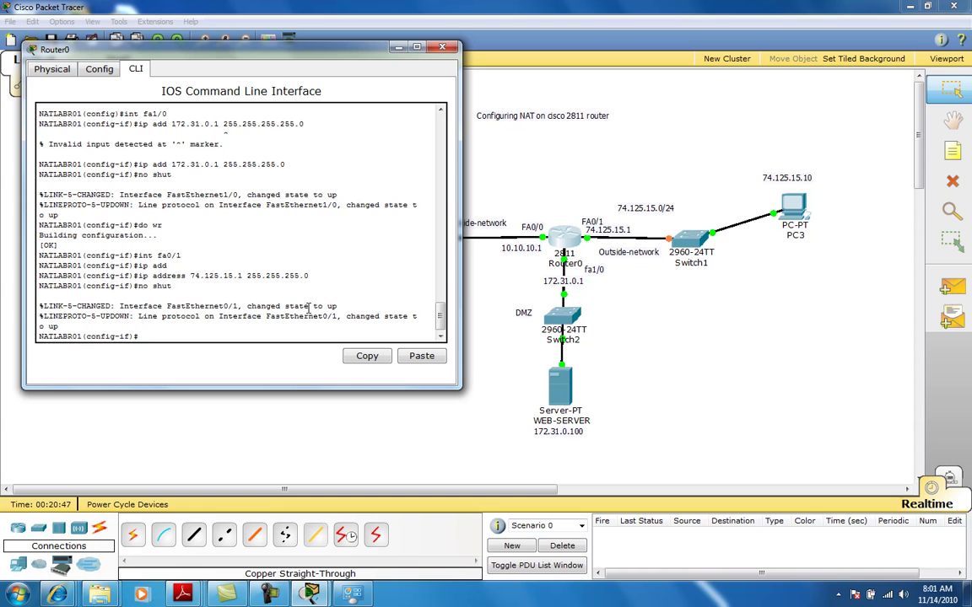
pyautogui.write('do wr')
pyautogui.press('Return')
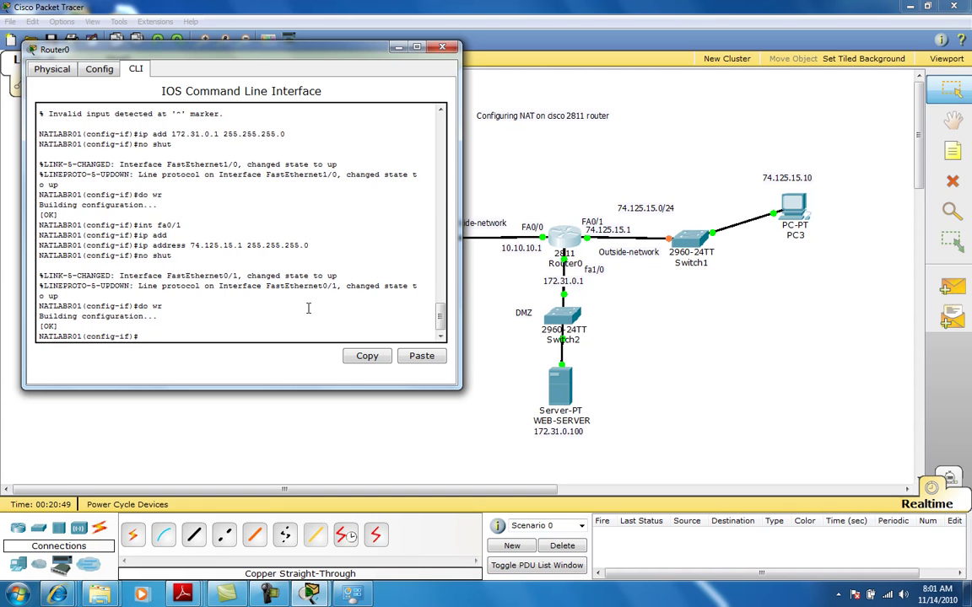
# Step: Move aside and minimize Router0's console, then shift the 74.125.15.10 note slightly right
pyautogui.moveTo(228, 57); pyautogui.dragTo(267, 100)
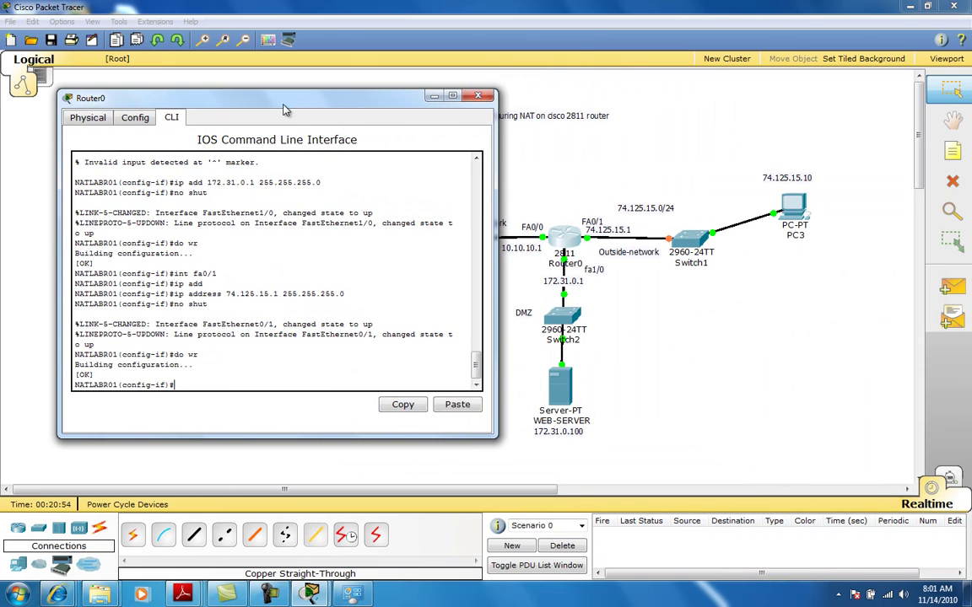
pyautogui.click(432, 97)
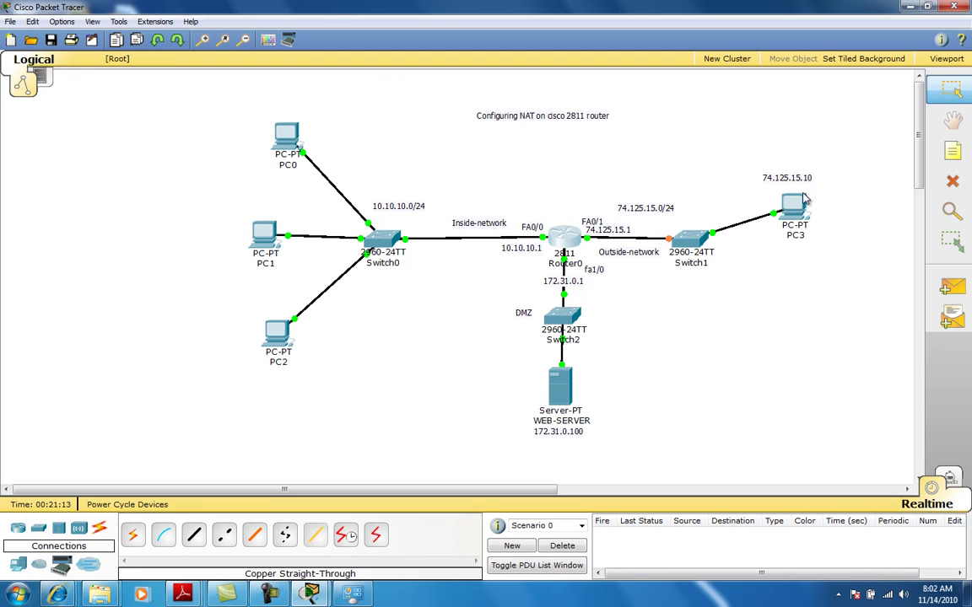
pyautogui.moveTo(789, 184); pyautogui.dragTo(800, 188)
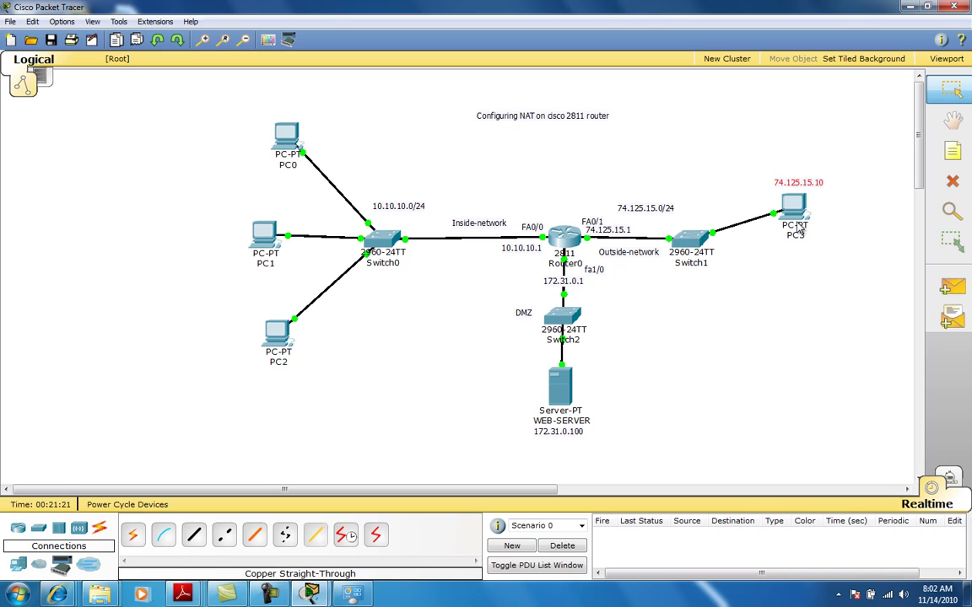
pyautogui.moveTo(801, 214)
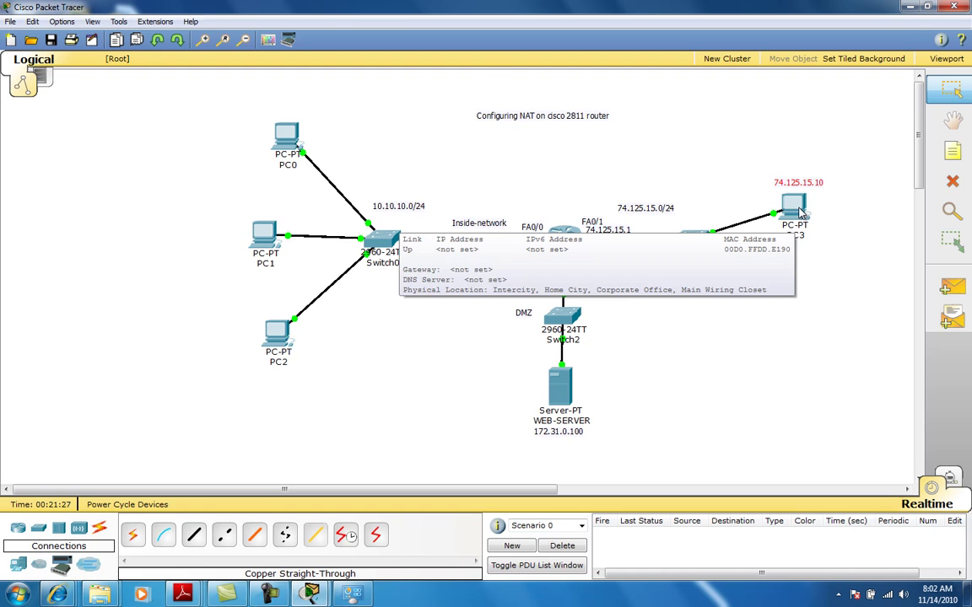
# Step: In PC3's IP Configuration, enter address 74.125.15.10, mask 255.255.255.0 and gateway 74.125.15.1
pyautogui.click(801, 213)
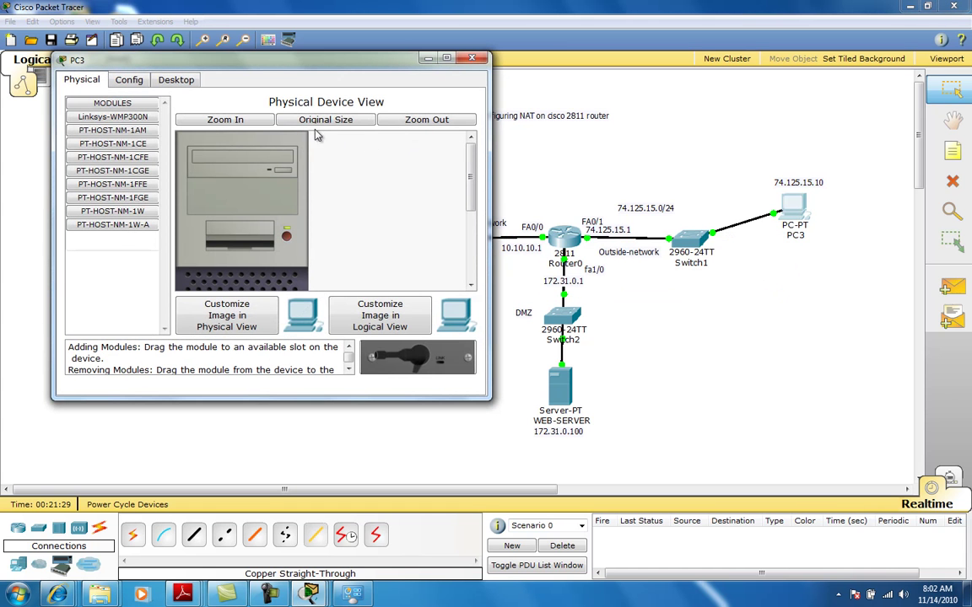
pyautogui.click(176, 79)
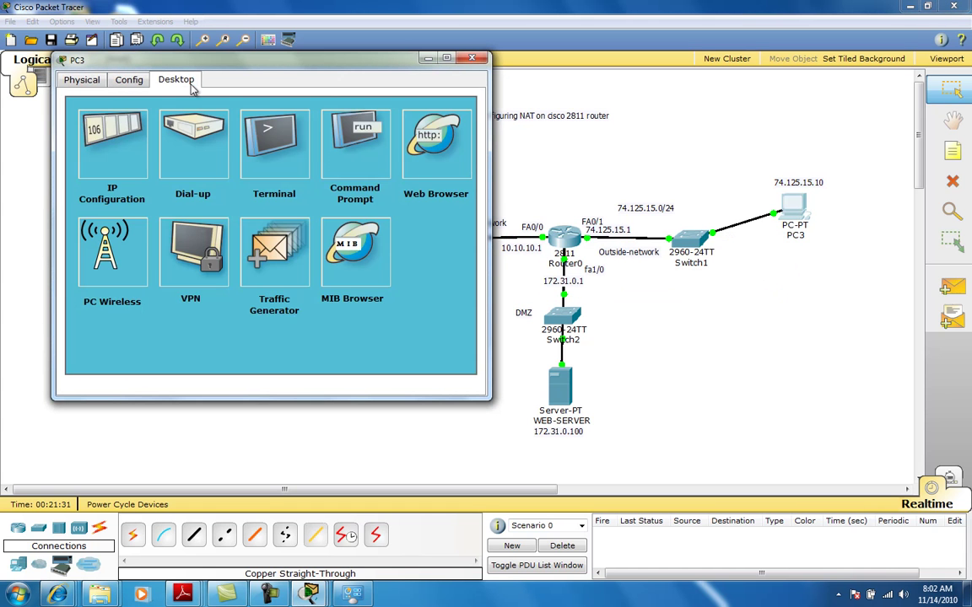
pyautogui.click(119, 151)
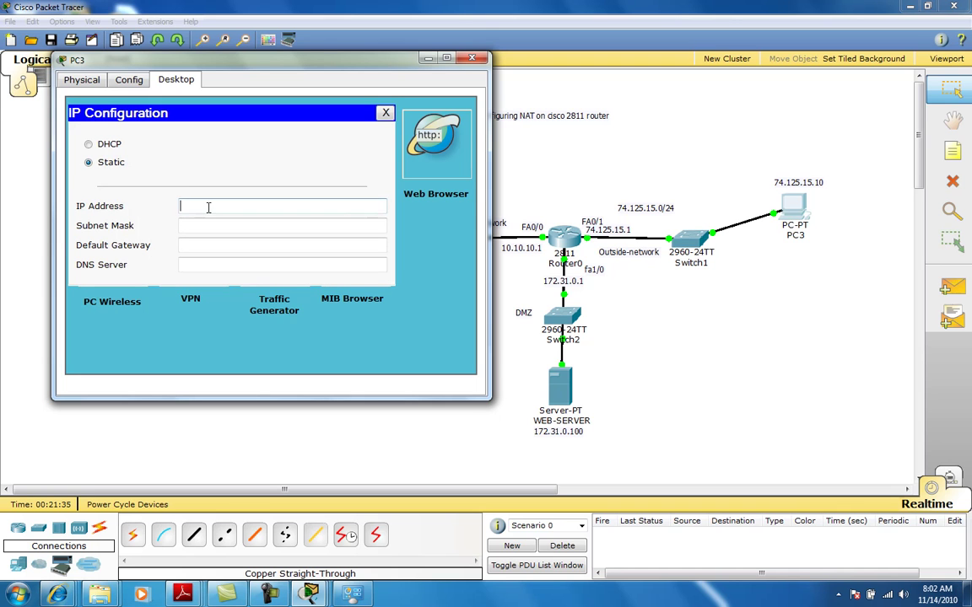
pyautogui.write('74.125.15.10')
pyautogui.click(233, 226)
pyautogui.doubleClick(236, 226)
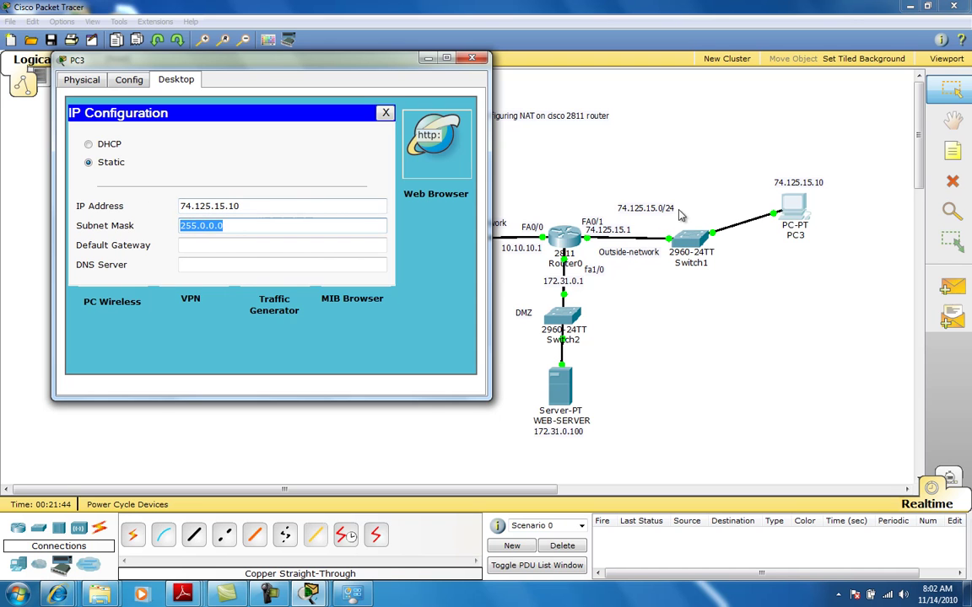
pyautogui.write('2')
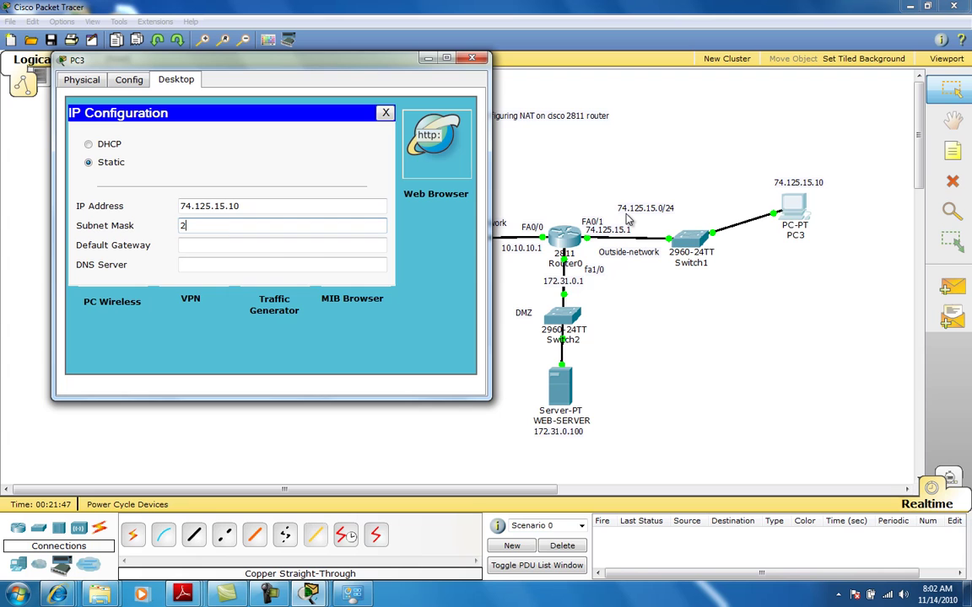
pyautogui.write('55.255.255.0')
pyautogui.press('Tab')
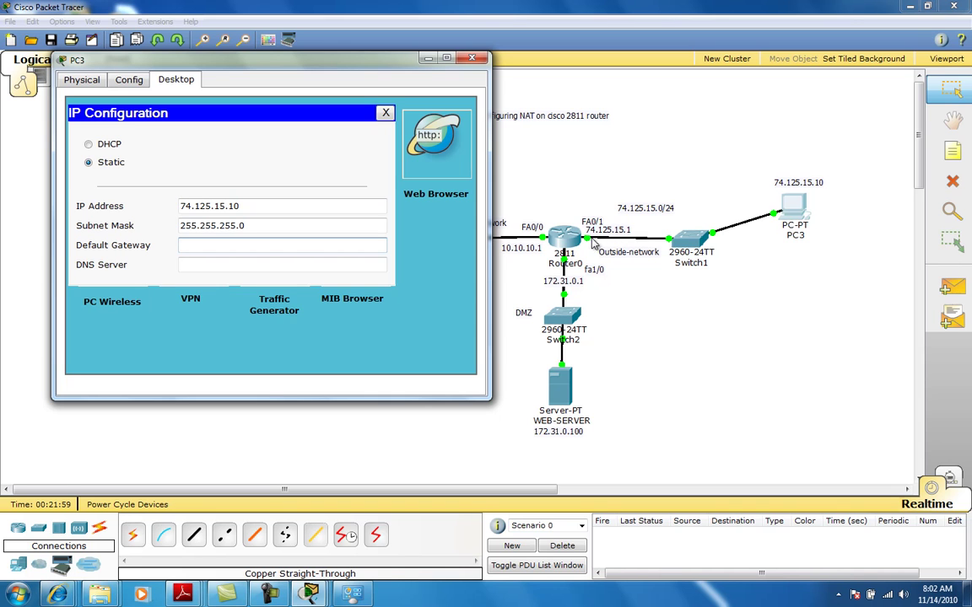
pyautogui.click(293, 243)
pyautogui.write('74.125.15.1')
# Step: Ping 74.125.15.1 from PC3's command prompt, getting 4 of 4 replies
pyautogui.click(386, 112)
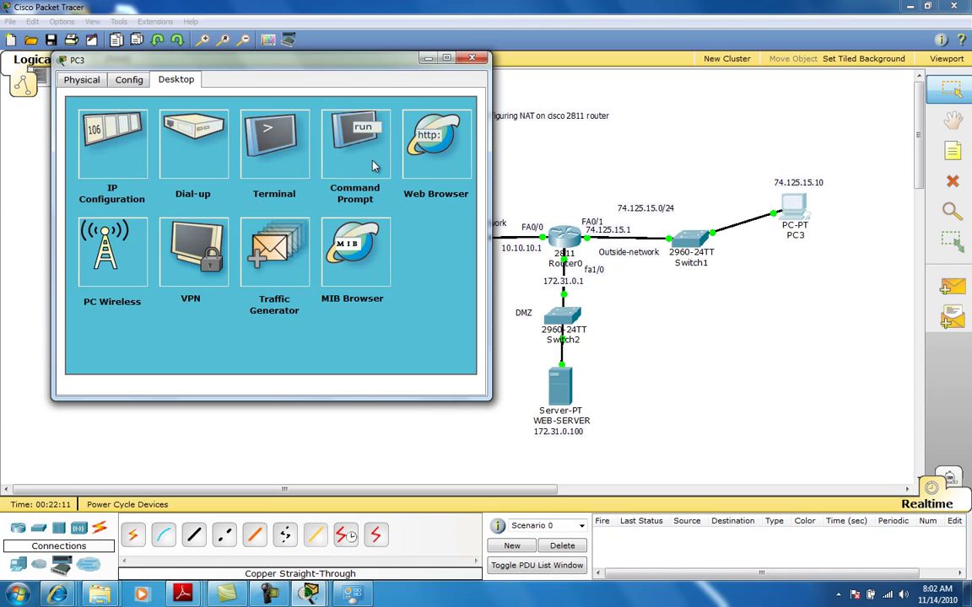
pyautogui.click(374, 166)
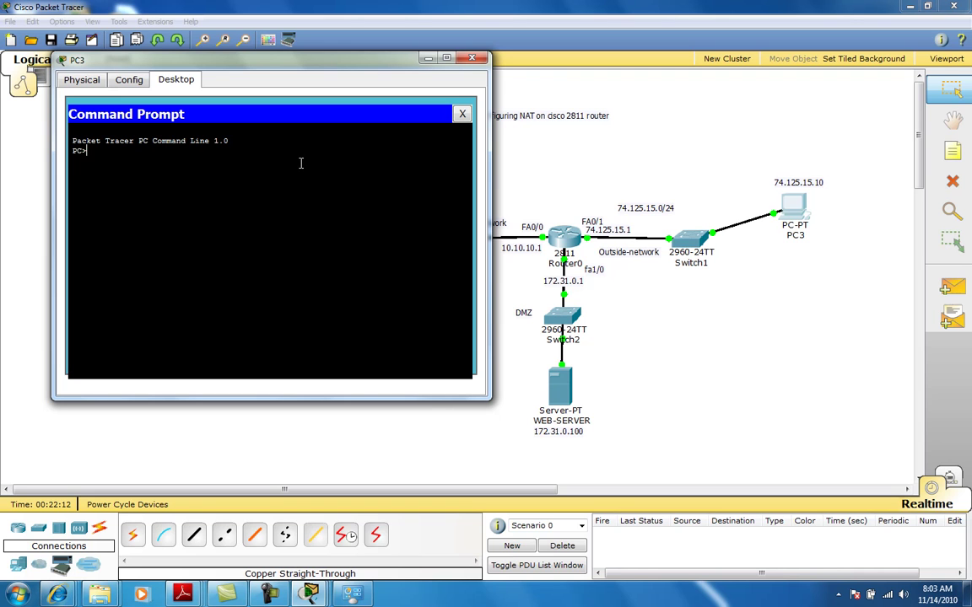
pyautogui.write('ping 74.125.15.1')
pyautogui.press('Return')
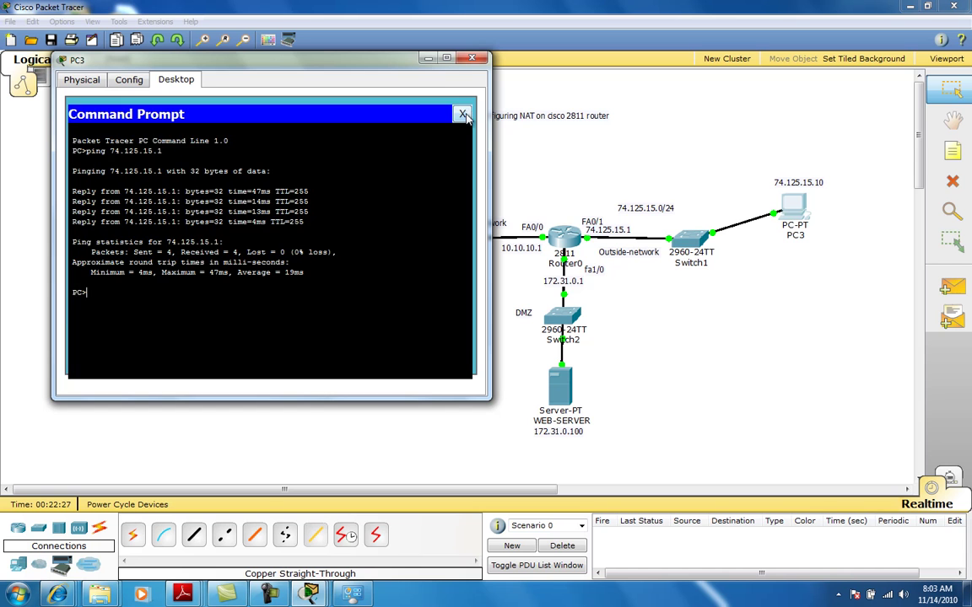
pyautogui.click(463, 114)
# Step: Close PC3 and open WEB-SERVER's Desktop IP Configuration
pyautogui.click(473, 58)
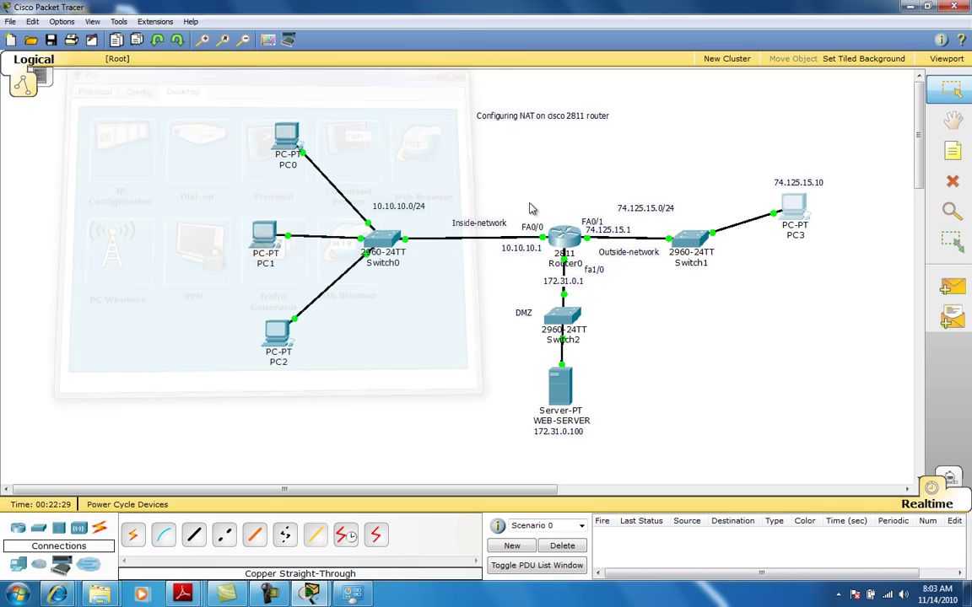
pyautogui.click(559, 384)
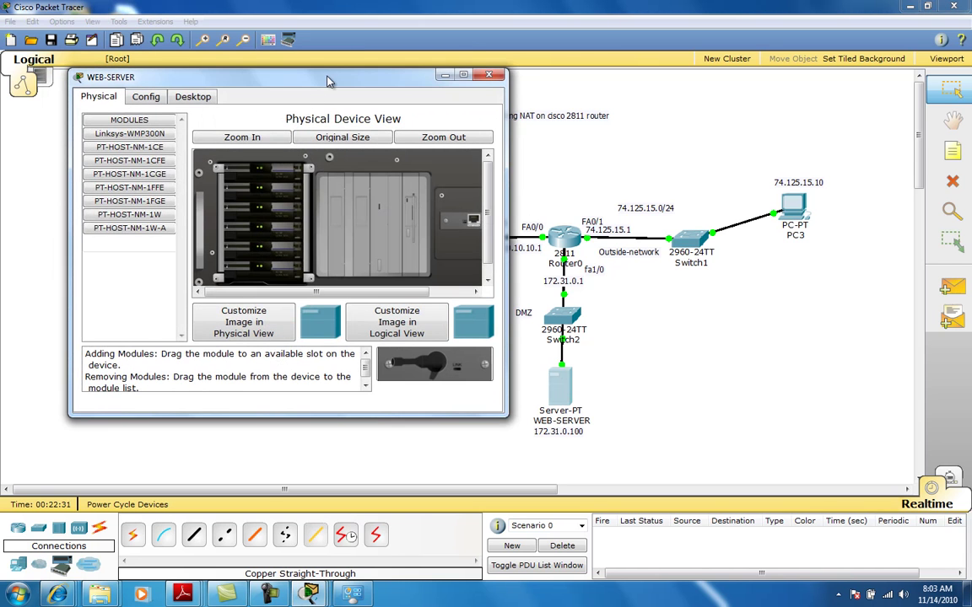
pyautogui.moveTo(294, 71); pyautogui.dragTo(275, 71)
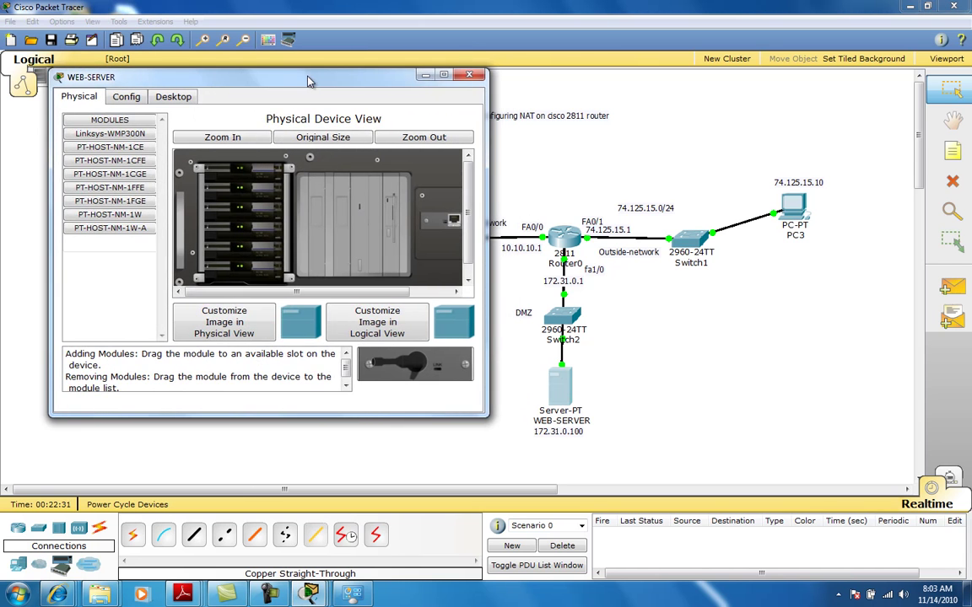
pyautogui.click(191, 99)
pyautogui.click(110, 142)
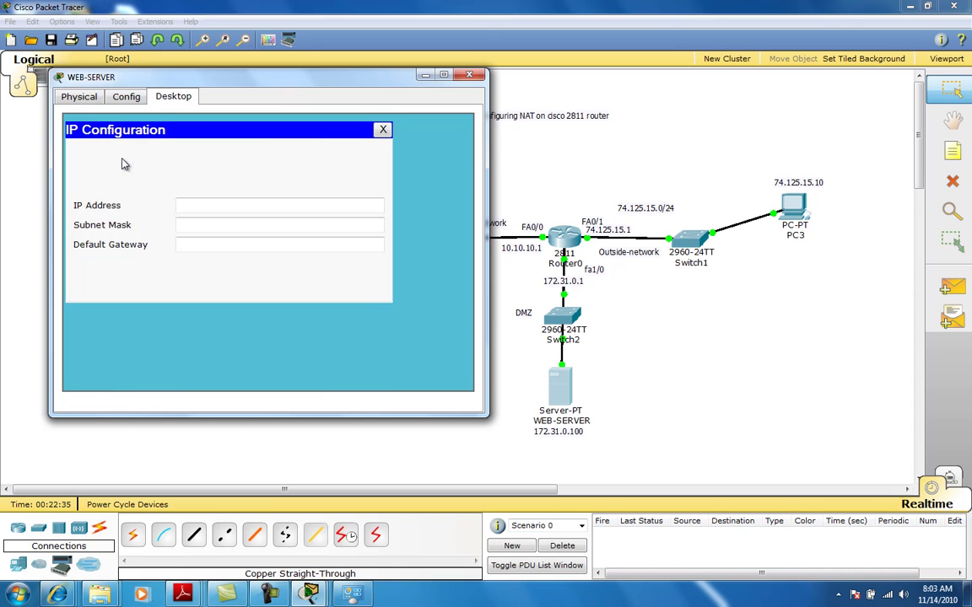
# Step: Enter IP 172.31.0.100, mask 255.255.255.0 and gateway 172.31.0.1 for the server
pyautogui.click(221, 206)
pyautogui.write('172')
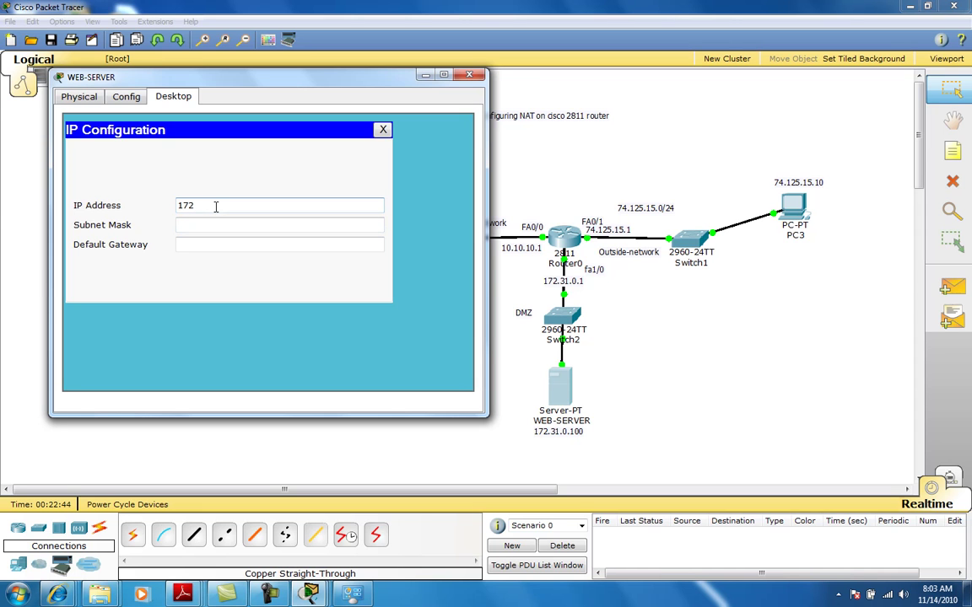
pyautogui.write('.31.0.100')
pyautogui.click(219, 225)
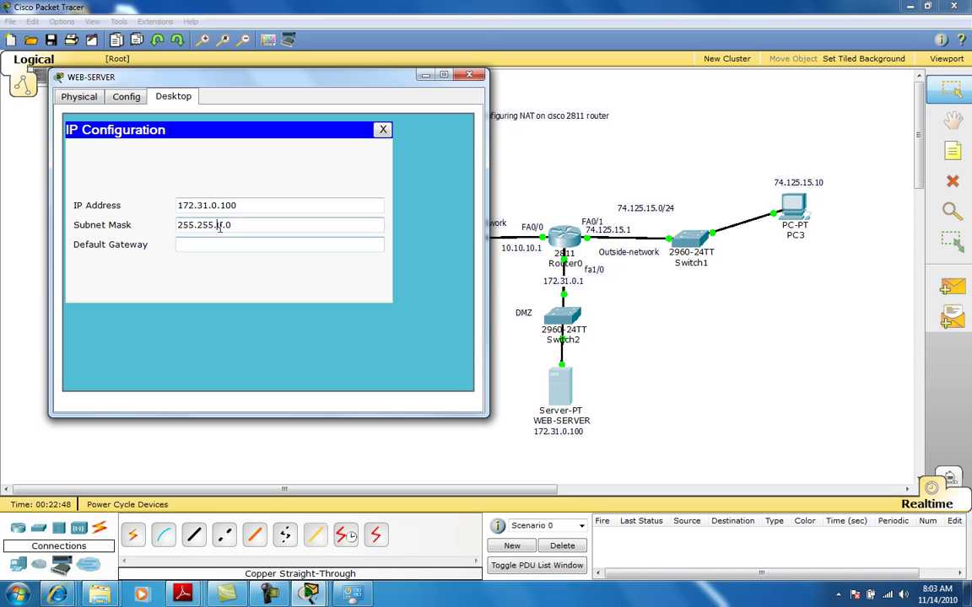
pyautogui.moveTo(243, 224); pyautogui.dragTo(175, 225)
pyautogui.write('2')
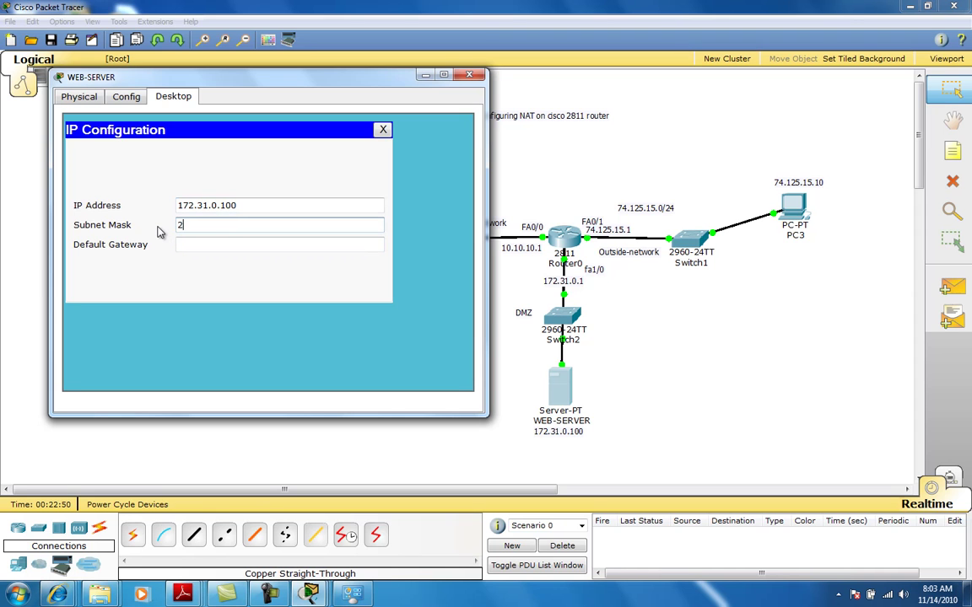
pyautogui.write('55.255.255.0')
pyautogui.click(210, 244)
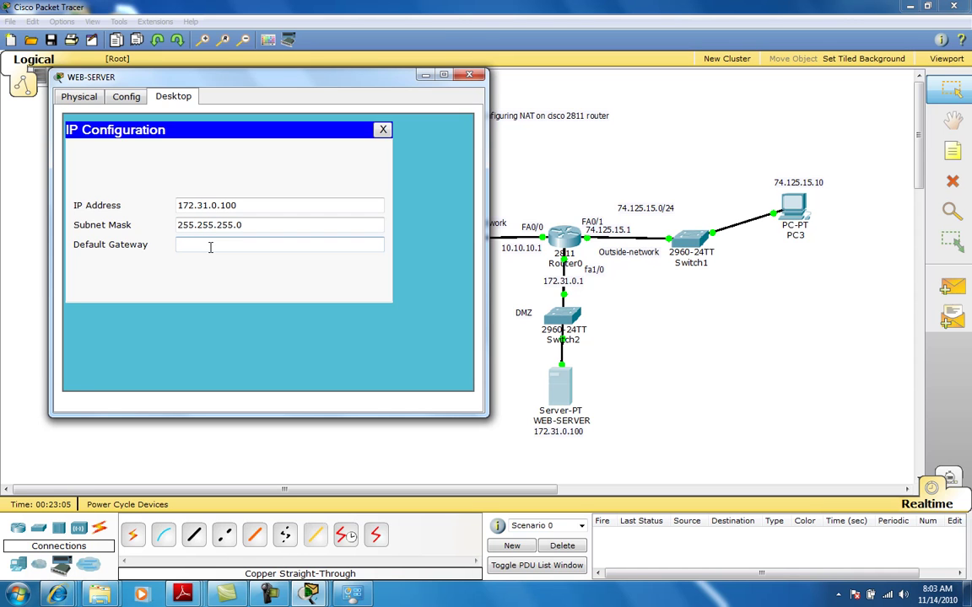
pyautogui.write('172.31.0.1')
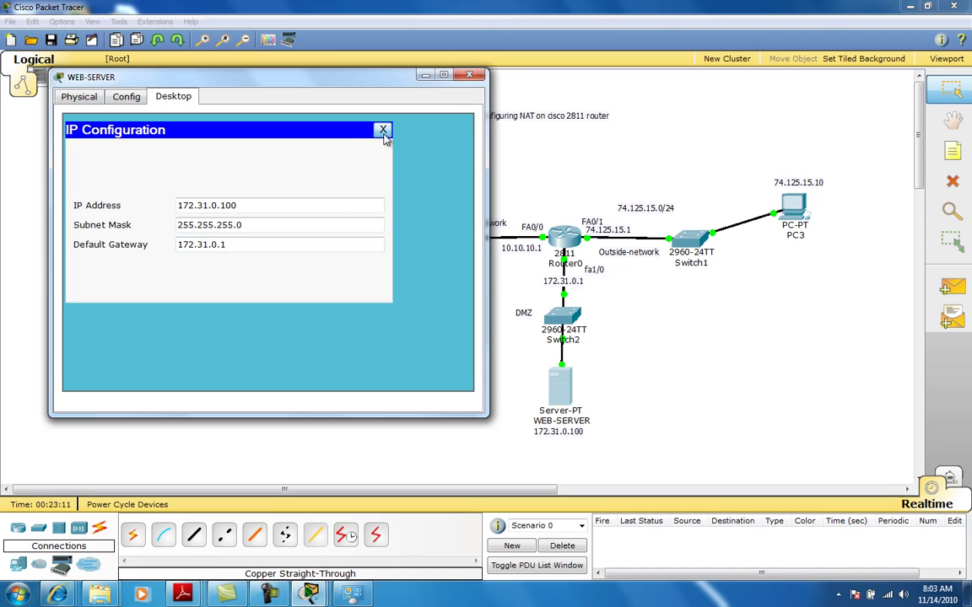
pyautogui.click(383, 132)
# Step: Ping 172.31.0.100 from WEB-SERVER's command prompt with no loss, then close the server window
pyautogui.click(206, 175)
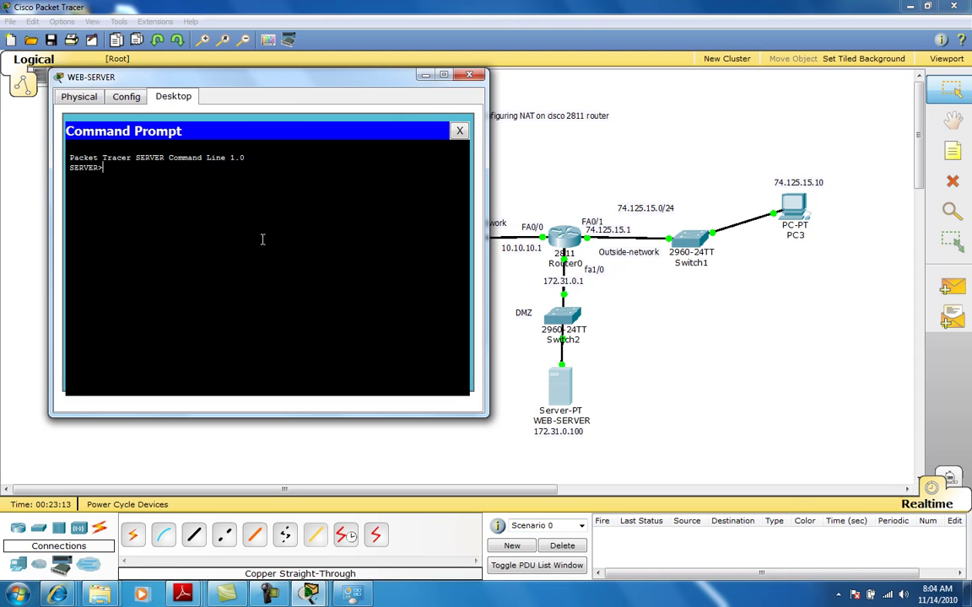
pyautogui.write('ping')
pyautogui.write('172.31.0.100')
pyautogui.press('Return')
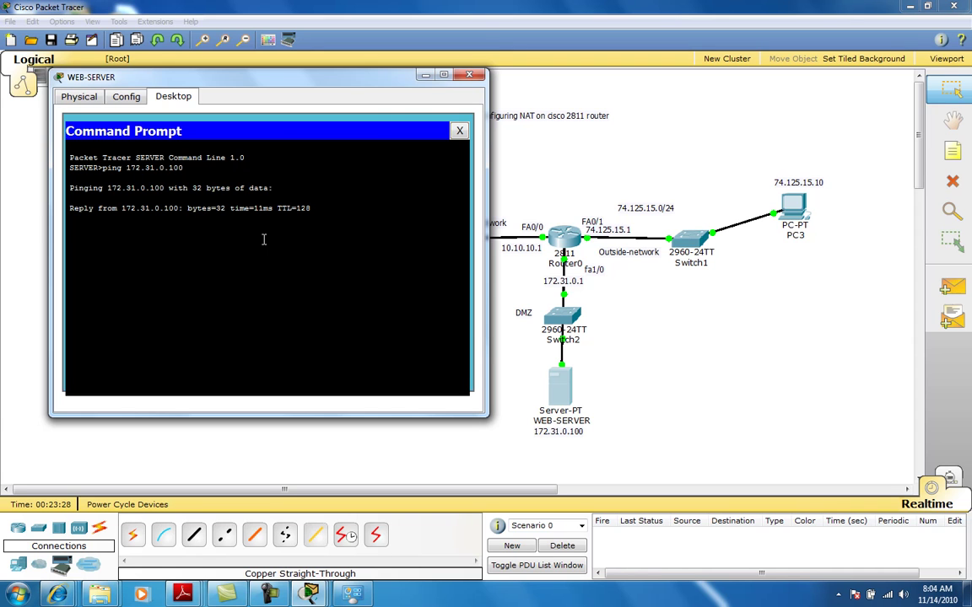
pyautogui.click(459, 132)
pyautogui.click(468, 75)
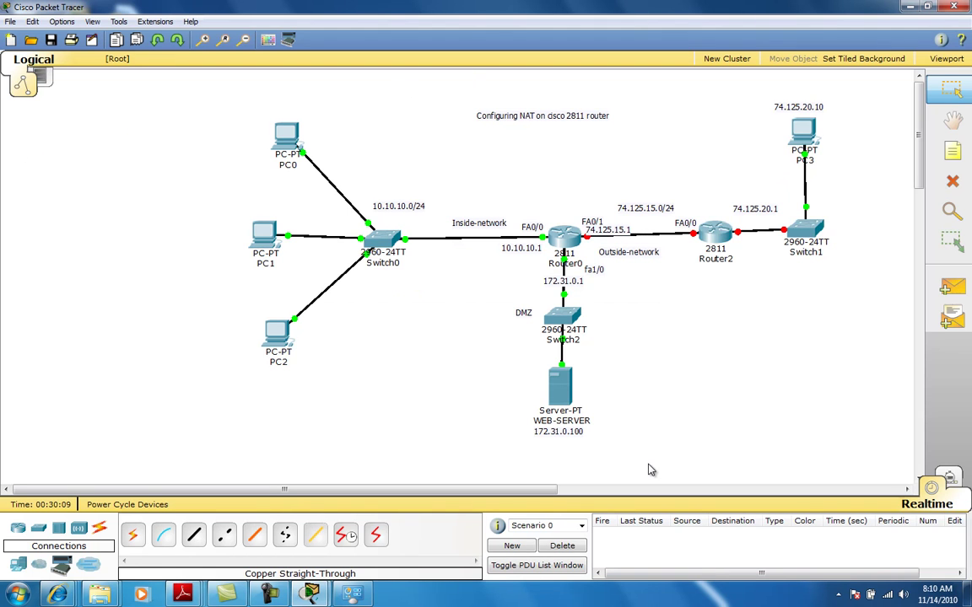
# Step: Reposition the red 74.125.15.1 note beneath Router0's FA0/1 label and open Router0's CLI
pyautogui.moveTo(329, 238)
pyautogui.click(562, 318)
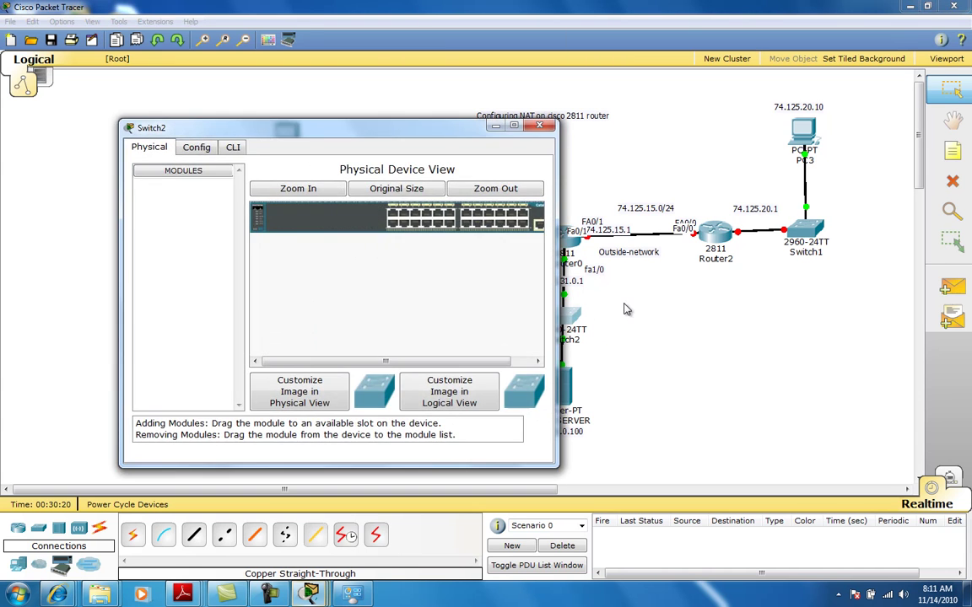
pyautogui.click(634, 289)
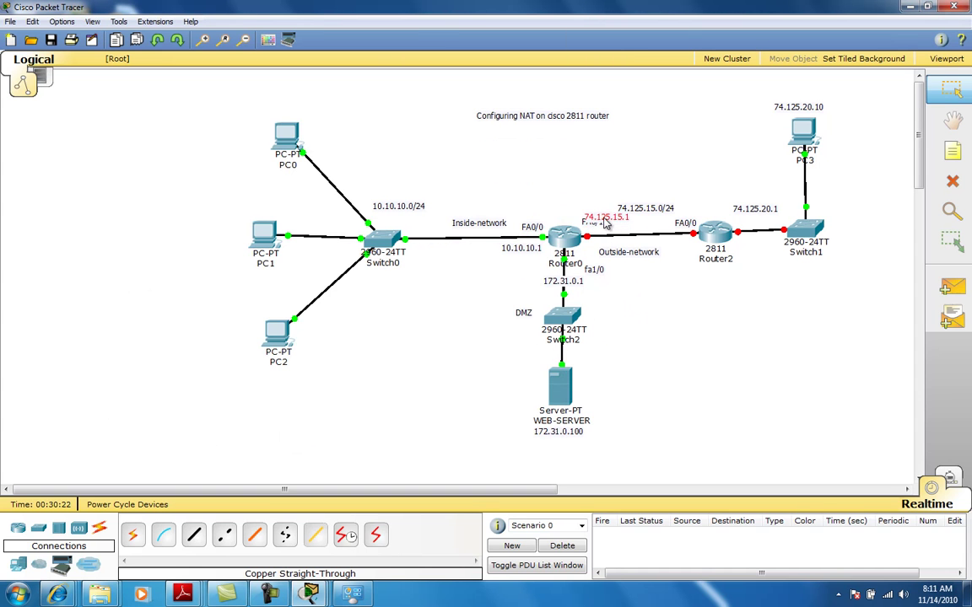
pyautogui.moveTo(604, 224); pyautogui.dragTo(606, 250)
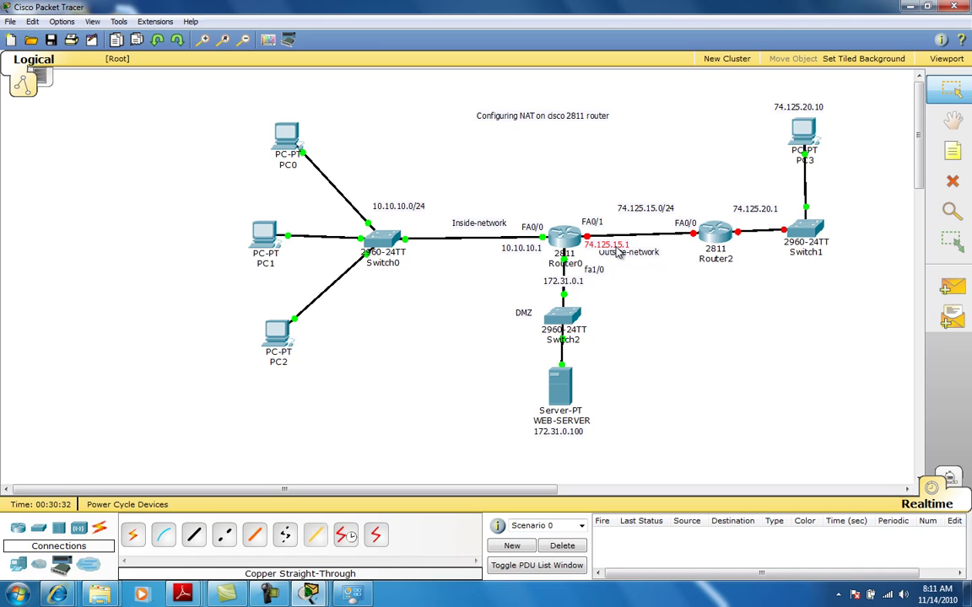
pyautogui.moveTo(619, 253); pyautogui.dragTo(623, 251)
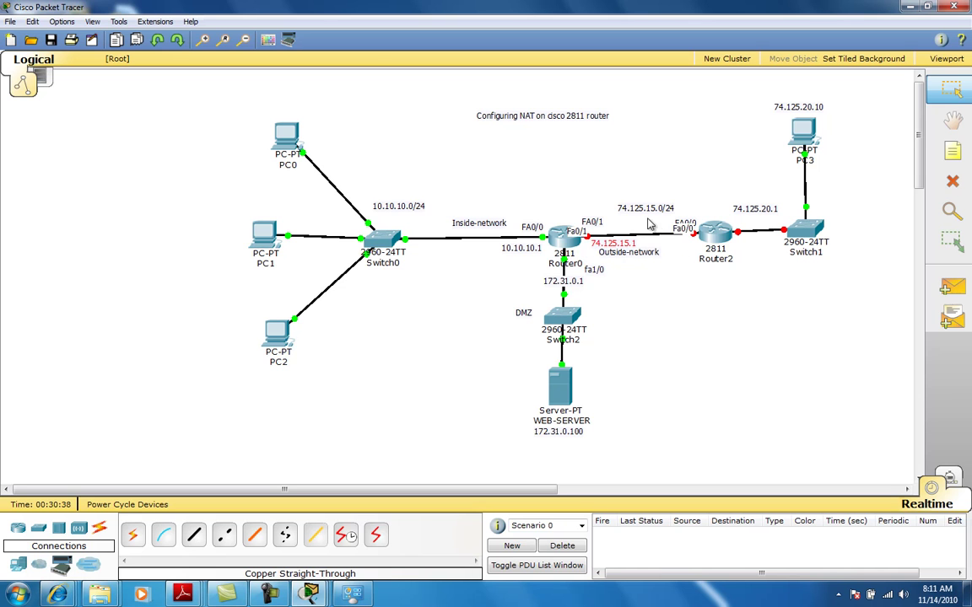
pyautogui.moveTo(709, 241)
pyautogui.click(574, 243)
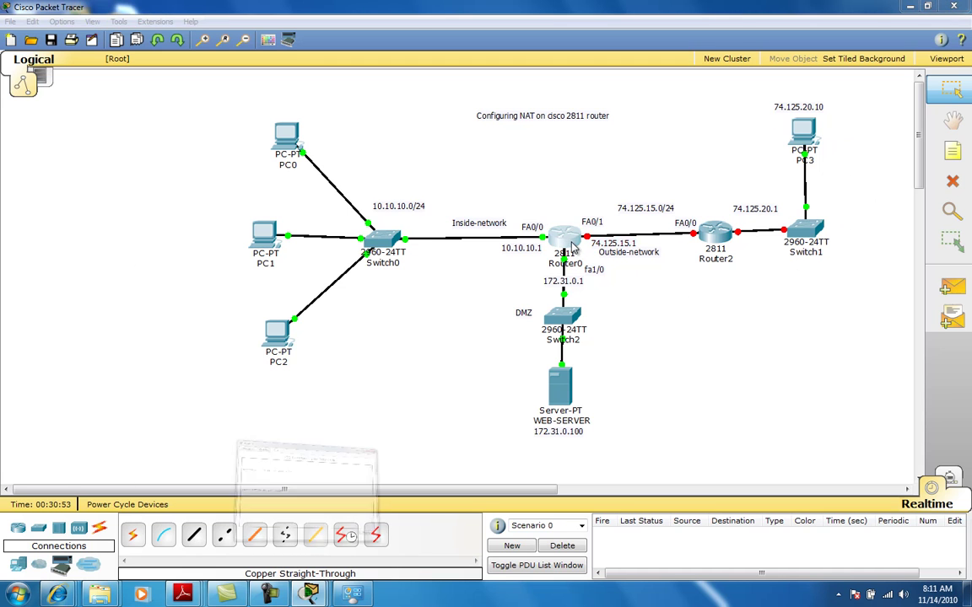
# Step: On Router0, enter privileged mode, global config, and interface fa0/1 configuration
pyautogui.press('Return')
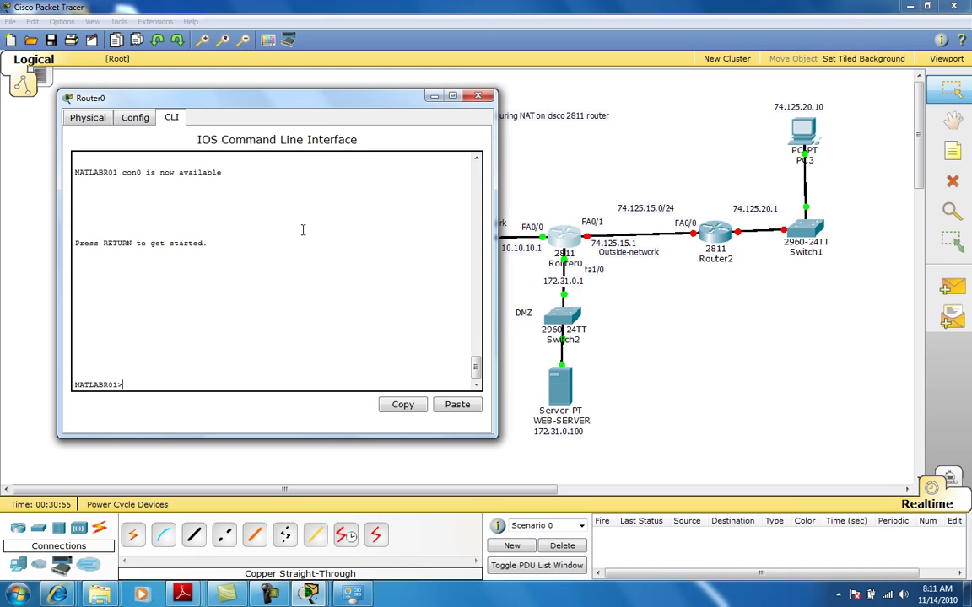
pyautogui.write('en')
pyautogui.press('Return')
pyautogui.write('conf t')
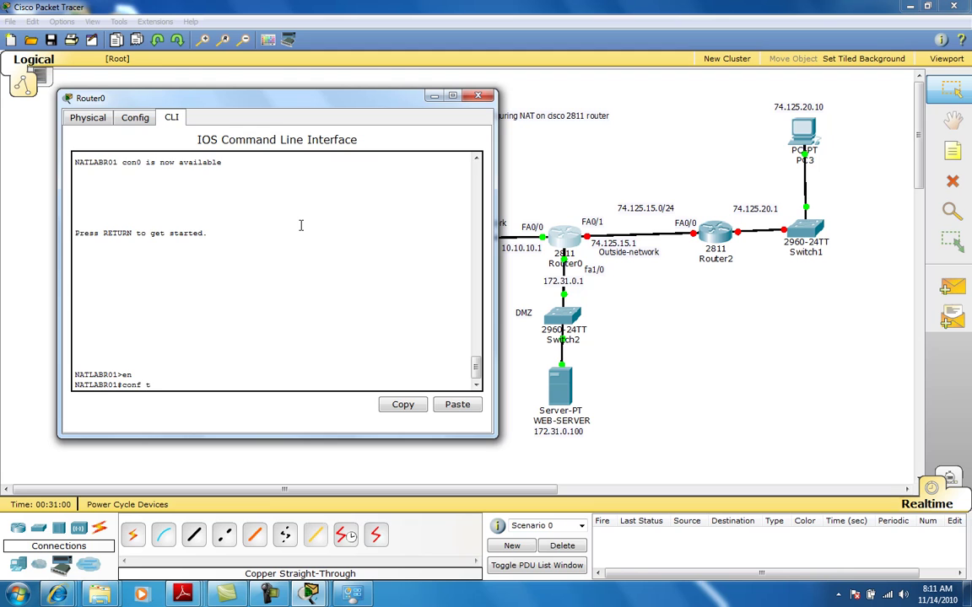
pyautogui.press('Return')
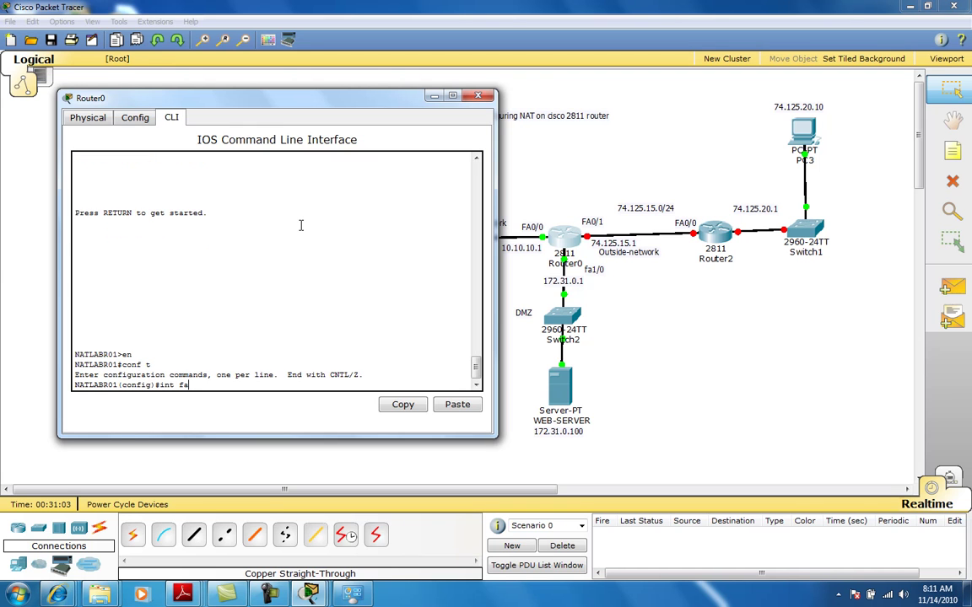
pyautogui.write('int fa0/1')
pyautogui.press('Return')
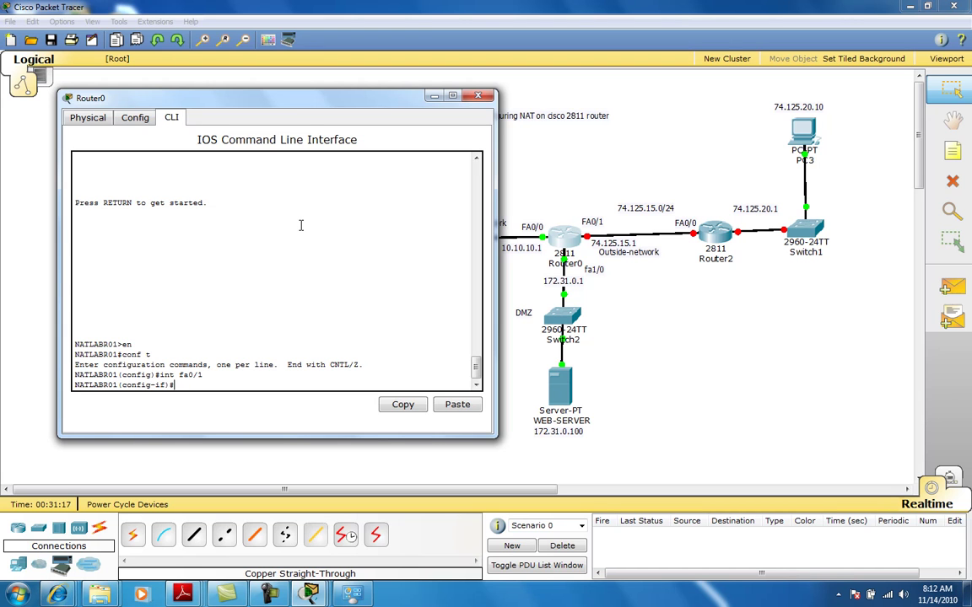
# Step: Run 'do sh run' and highlight the FastEthernet0/1 block showing 74.125.15.1 255.255.255.0
pyautogui.write('do')
pyautogui.press('BackSpace')
pyautogui.press('Return')
pyautogui.press('space')
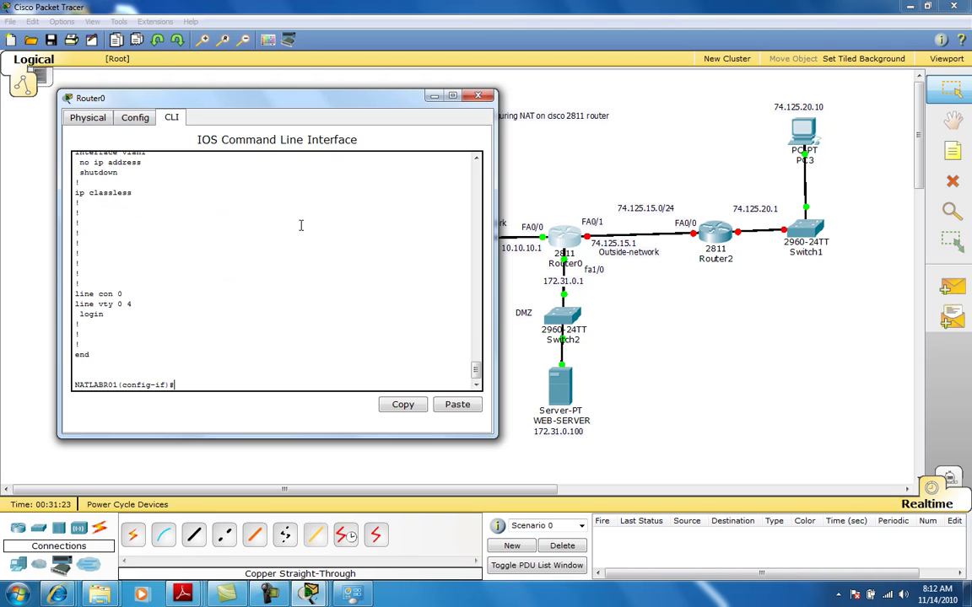
pyautogui.press('Return')
pyautogui.press('Return')
pyautogui.press('Return')
pyautogui.press('Up')
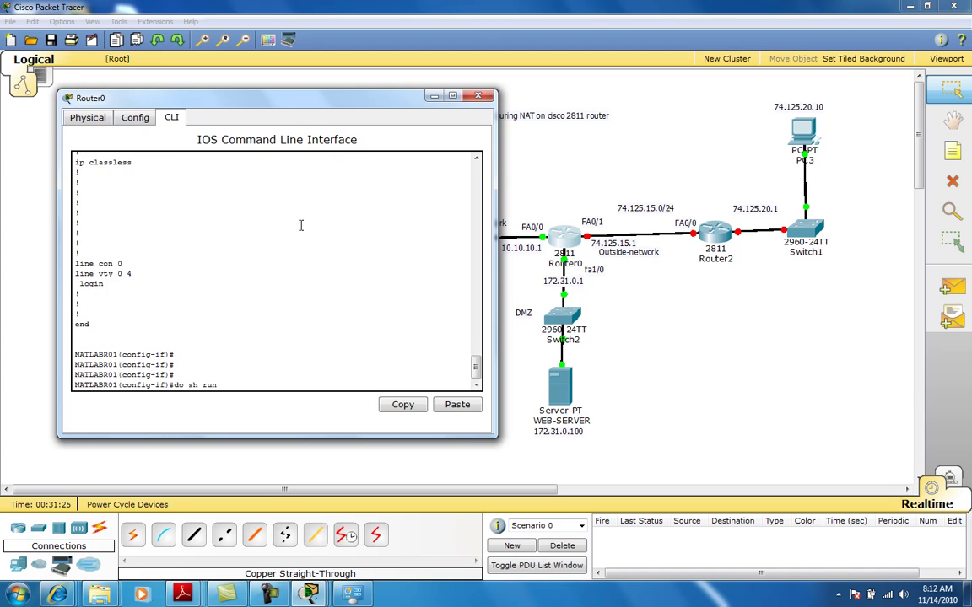
pyautogui.press('Return')
pyautogui.press('space')
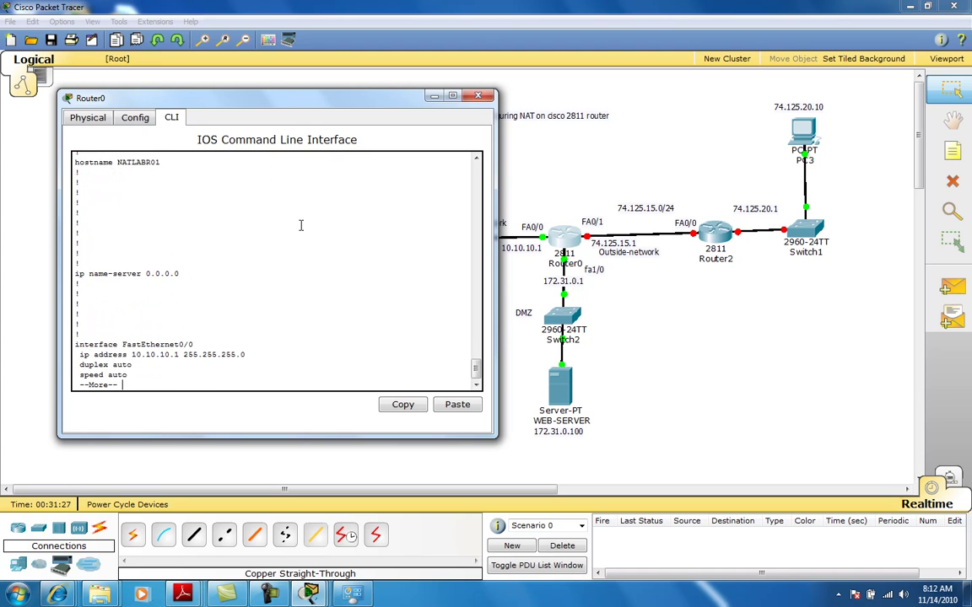
pyautogui.press('Return')
pyautogui.press('Return')
pyautogui.press('Return')
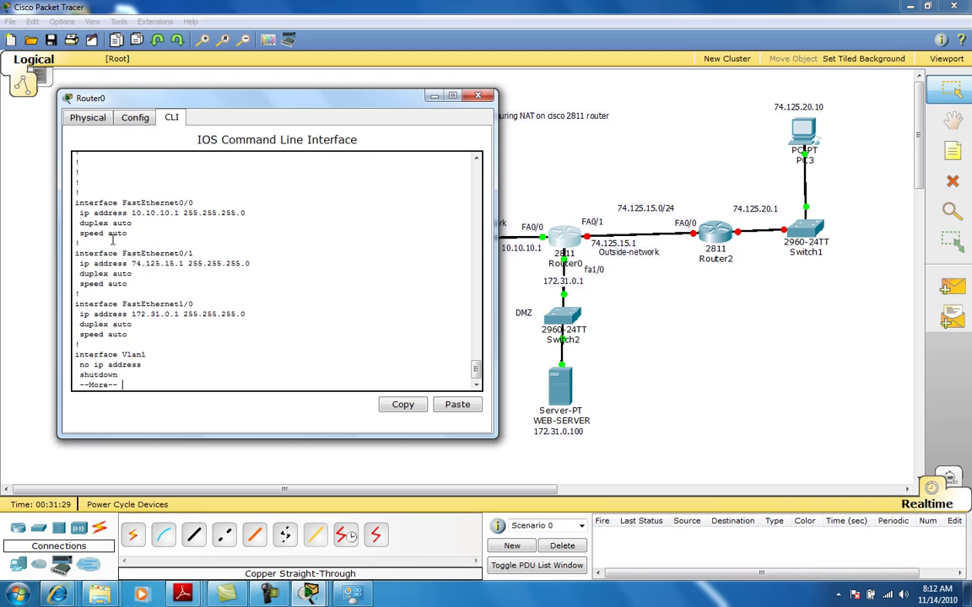
pyautogui.moveTo(85, 254); pyautogui.dragTo(193, 289)
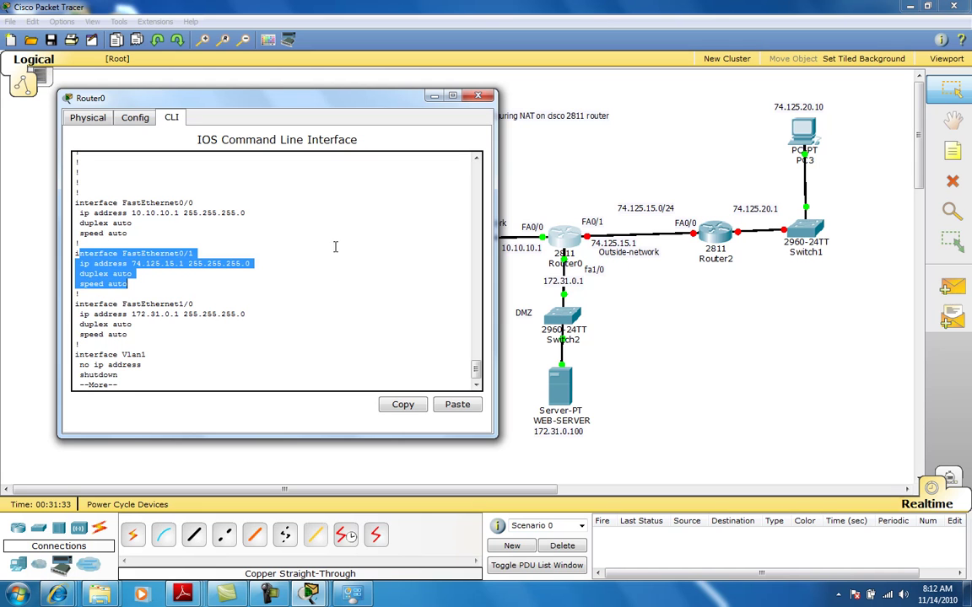
# Step: Open Router2's CLI and decline the initial configuration dialog
pyautogui.click(715, 229)
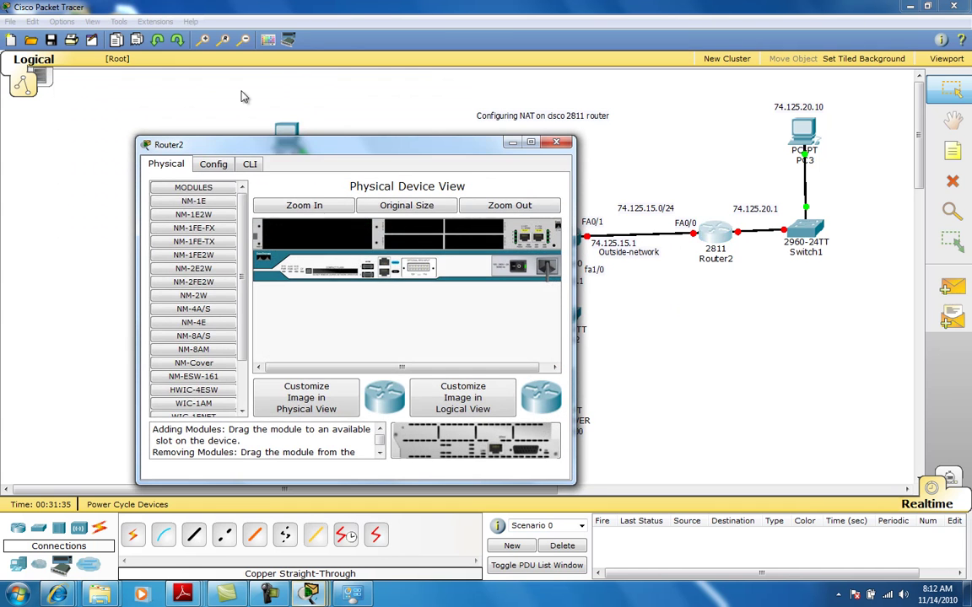
pyautogui.moveTo(354, 149); pyautogui.dragTo(301, 115)
pyautogui.click(194, 131)
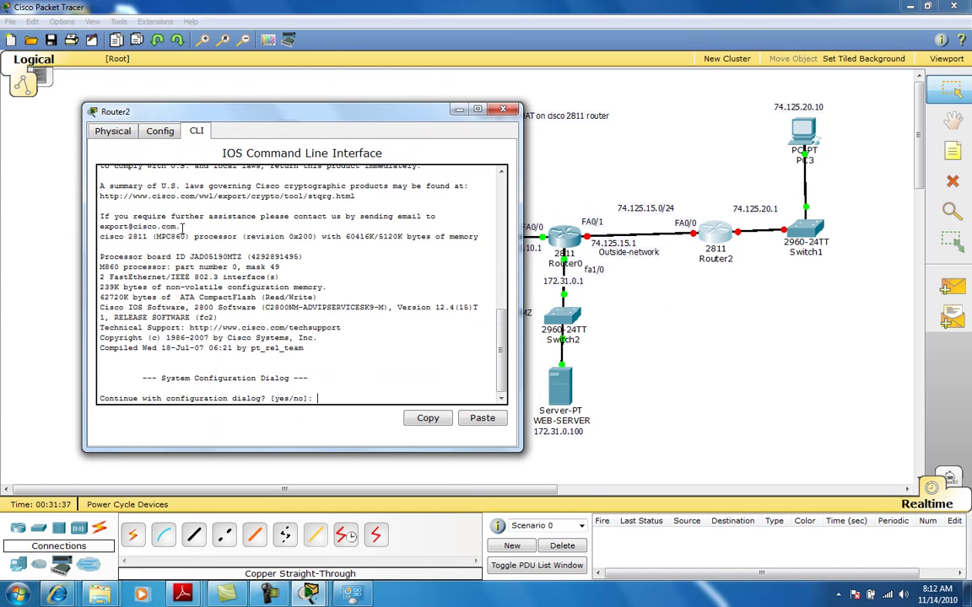
pyautogui.write('no')
pyautogui.press('Return')
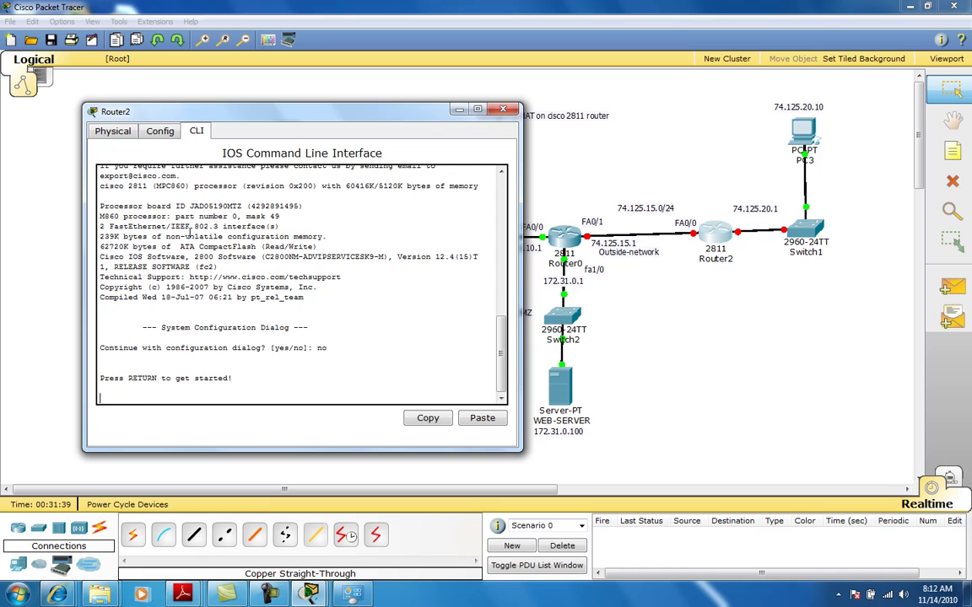
pyautogui.press('Return')
# Step: Enter global configuration on Router2 and set the hostname to outsideR01
pyautogui.write('en')
pyautogui.press('Return')
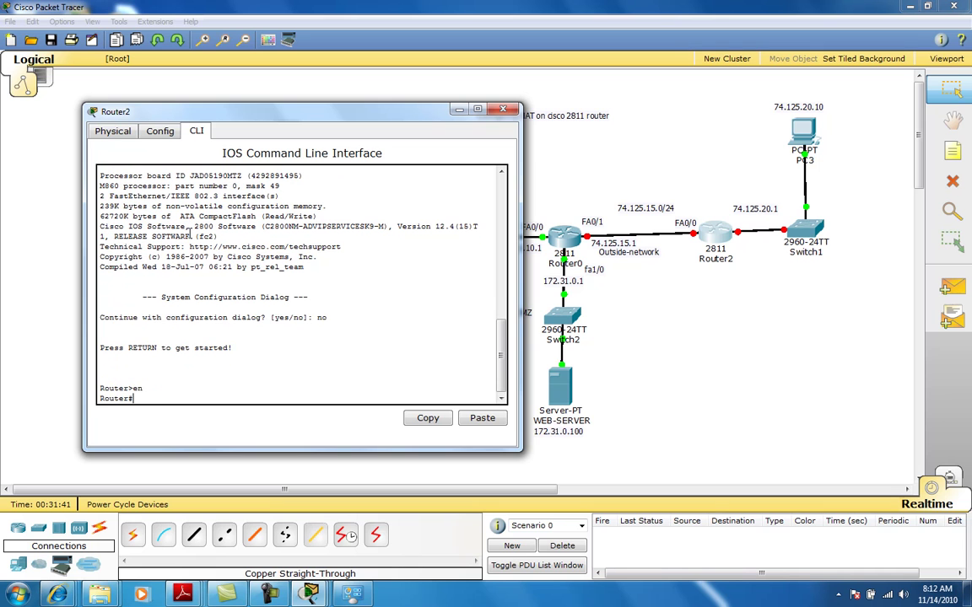
pyautogui.write('conf t')
pyautogui.press('Return')
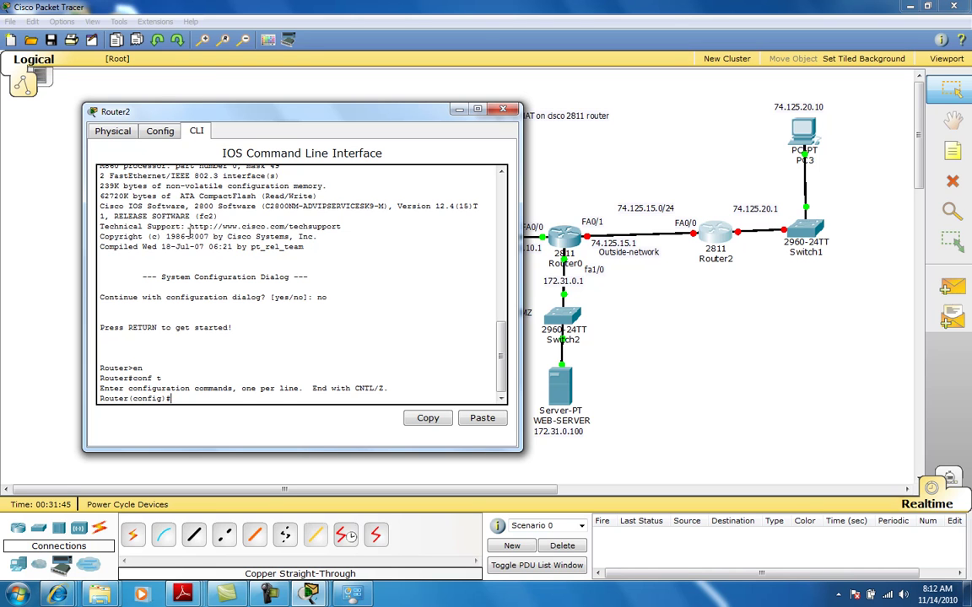
pyautogui.write('hostname outsideR01')
pyautogui.press('Return')
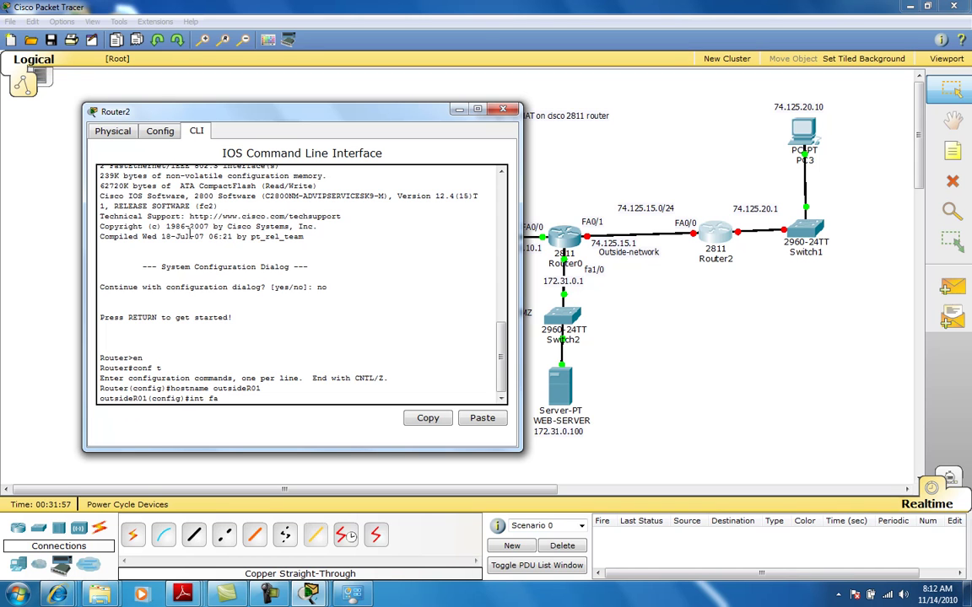
# Step: Give fa0/0 address 74.125.15.2 255.255.255.0, enable it with no shut, and save with 'do wr'
pyautogui.write('int fa0/0')
pyautogui.press('Return')
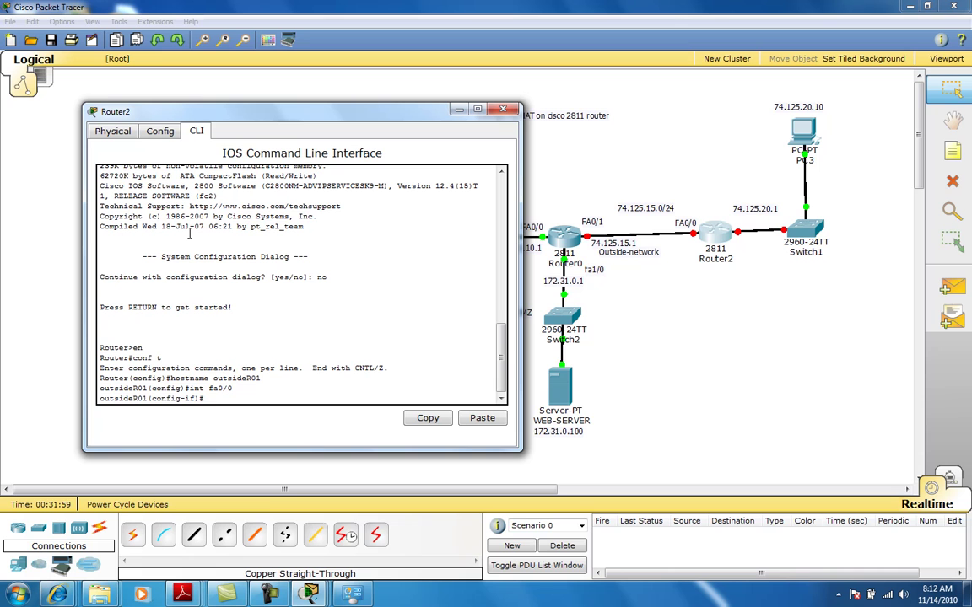
pyautogui.write('ip address')
pyautogui.write('74.125.15.2 255')
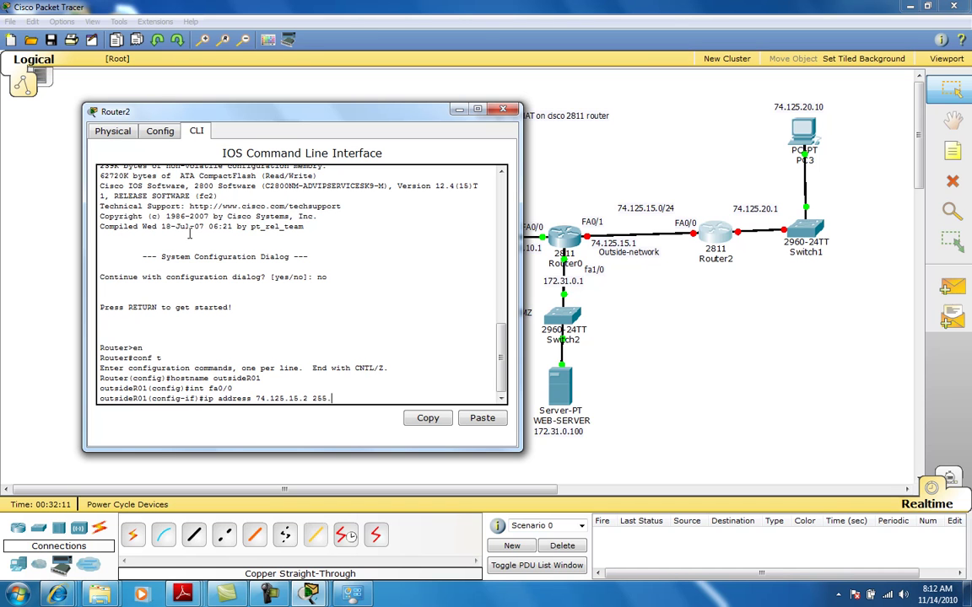
pyautogui.write('.55.')
pyautogui.write('.2')
pyautogui.write('55.255.0')
pyautogui.press('Return')
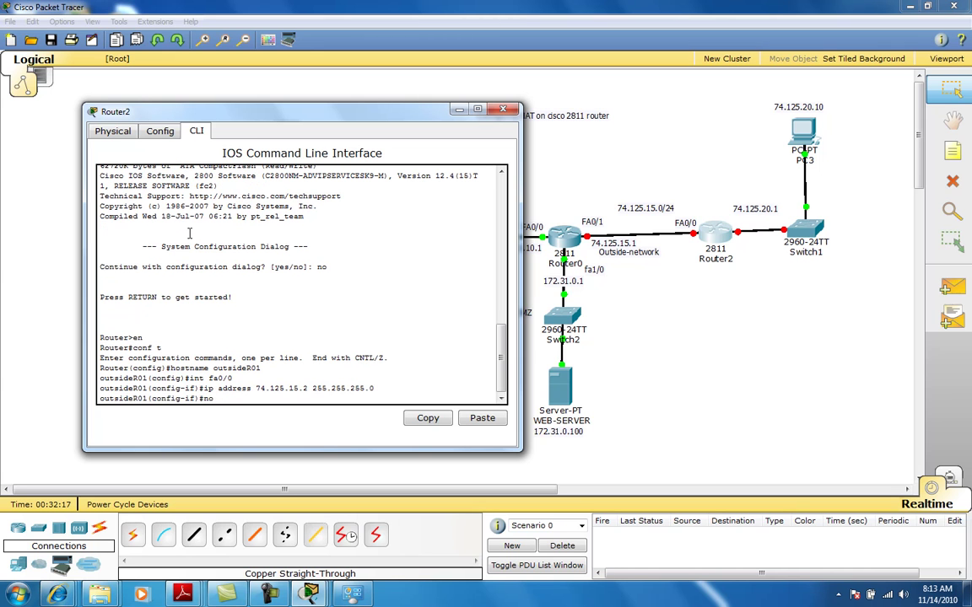
pyautogui.write('no shut')
pyautogui.press('Return')
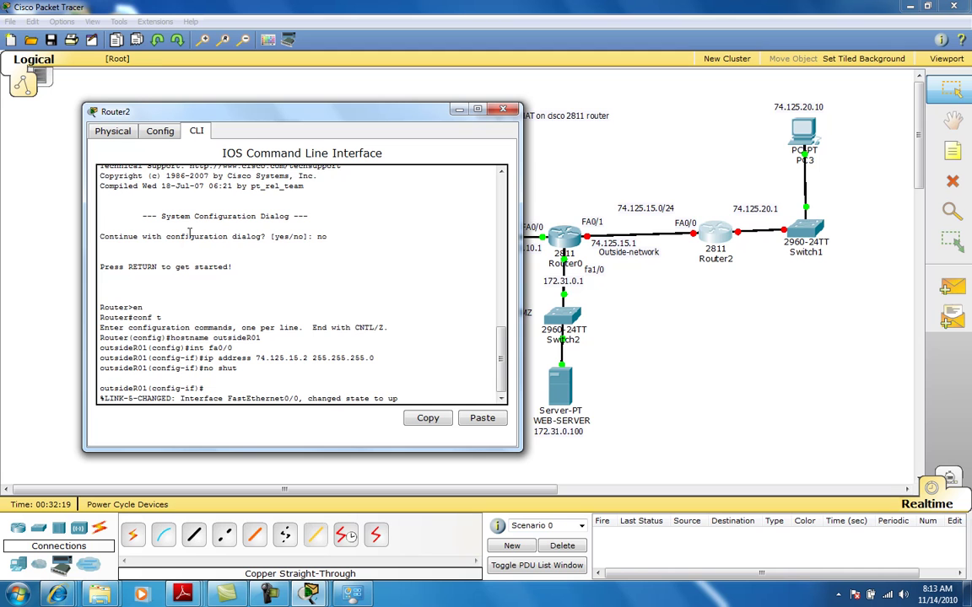
pyautogui.press('Return')
pyautogui.write('do')
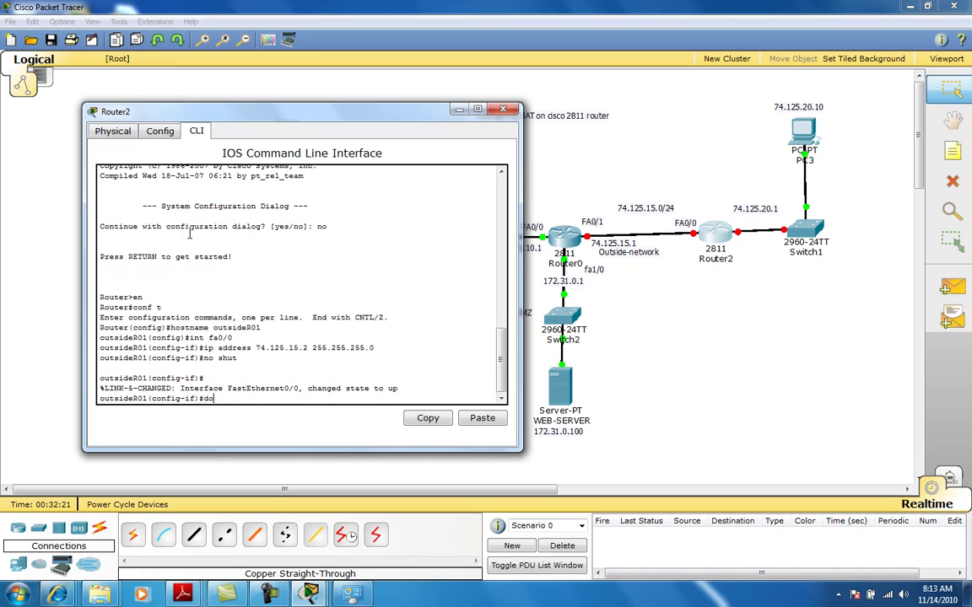
pyautogui.write(' wr')
pyautogui.press('Return')
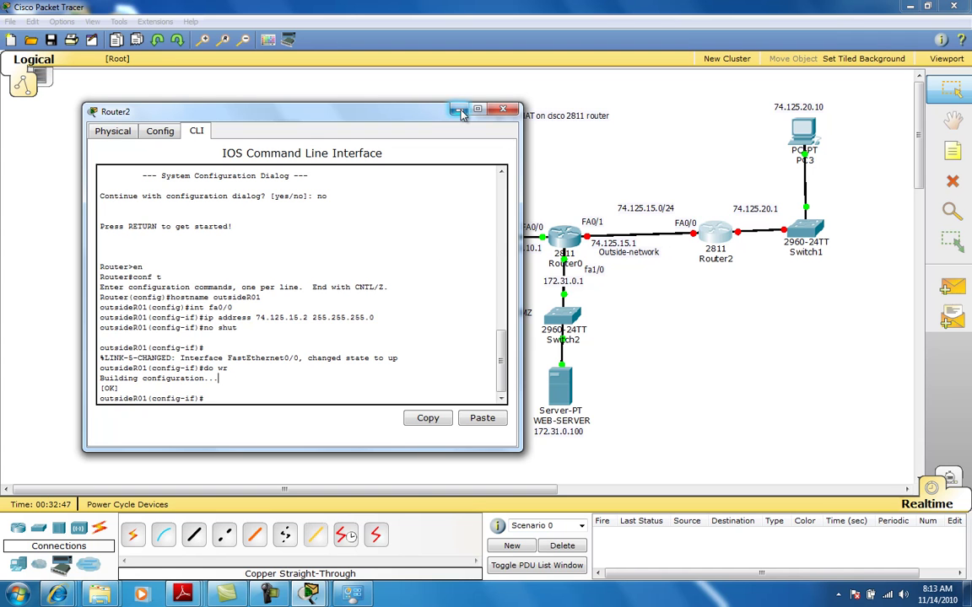
# Step: Delete the Router0–Router2 link and recable it with copper crossover from Router0 Fa0/1 to Router2 Fa0/0
pyautogui.click(503, 109)
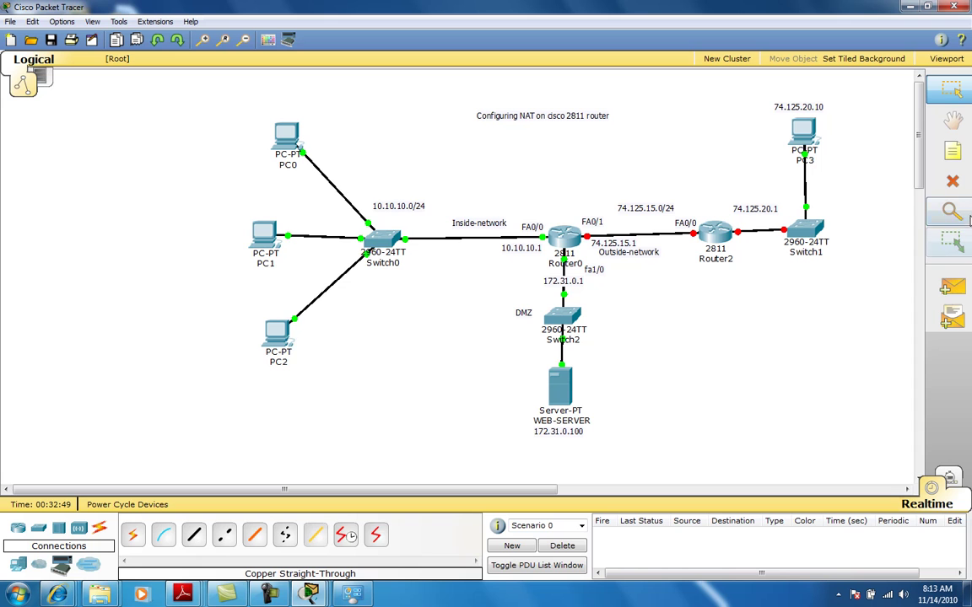
pyautogui.click(952, 181)
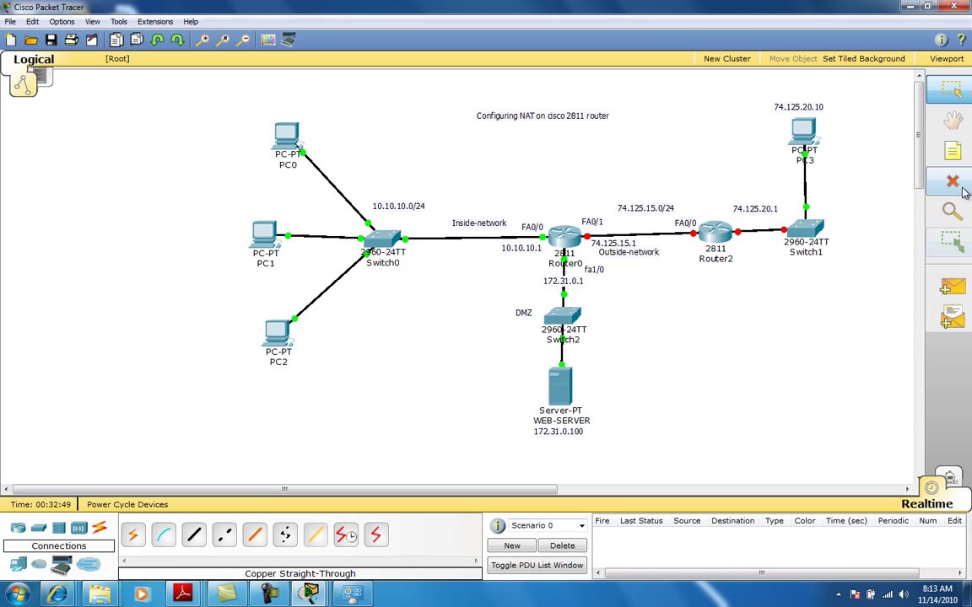
pyautogui.click(673, 236)
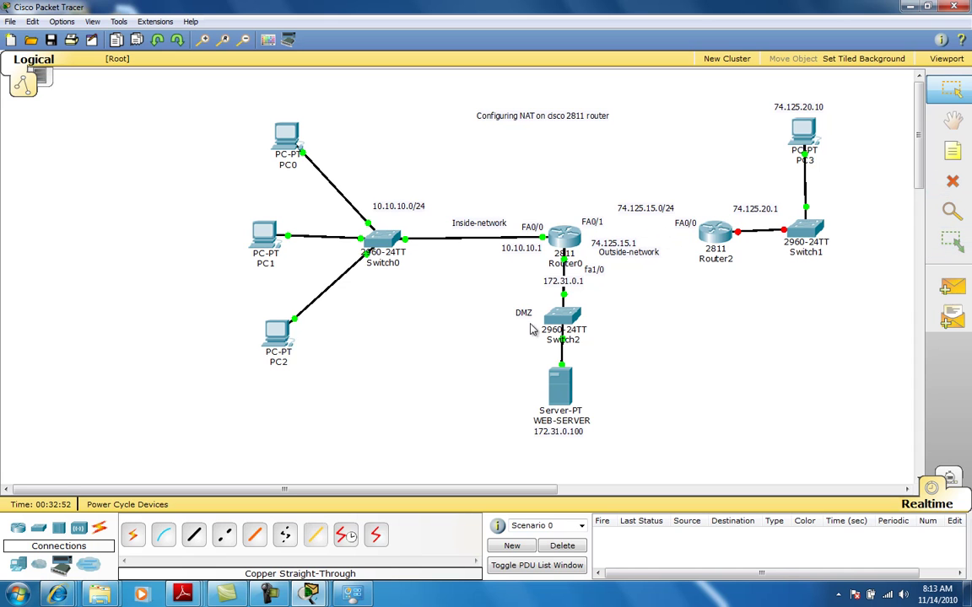
pyautogui.click(225, 536)
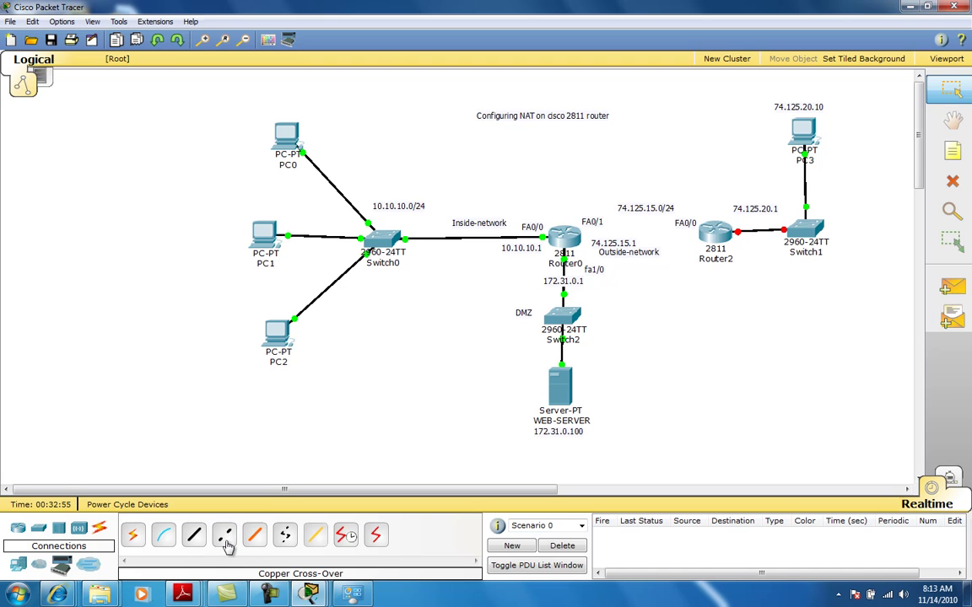
pyautogui.click(565, 237)
pyautogui.click(539, 230)
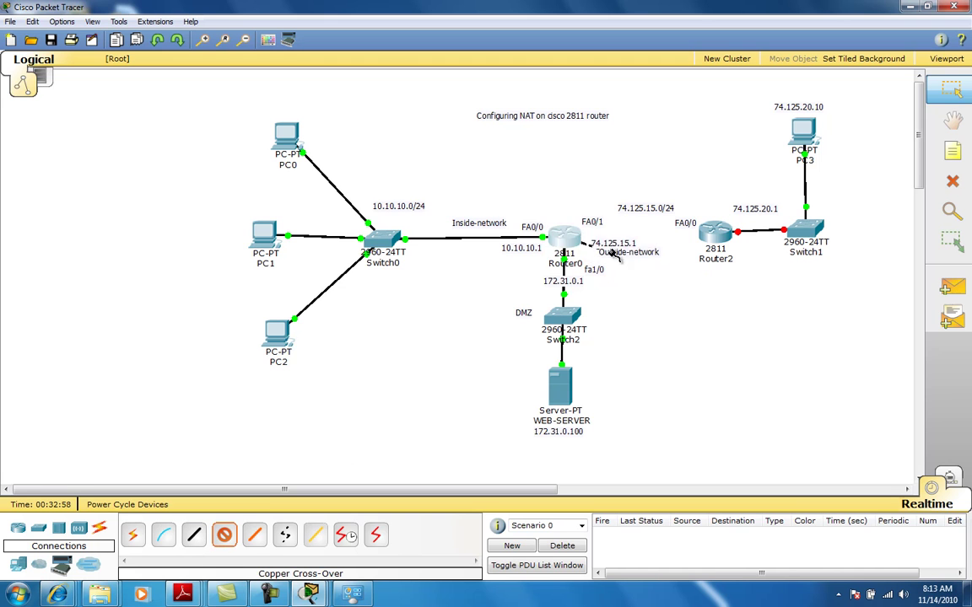
pyautogui.click(713, 231)
pyautogui.click(742, 248)
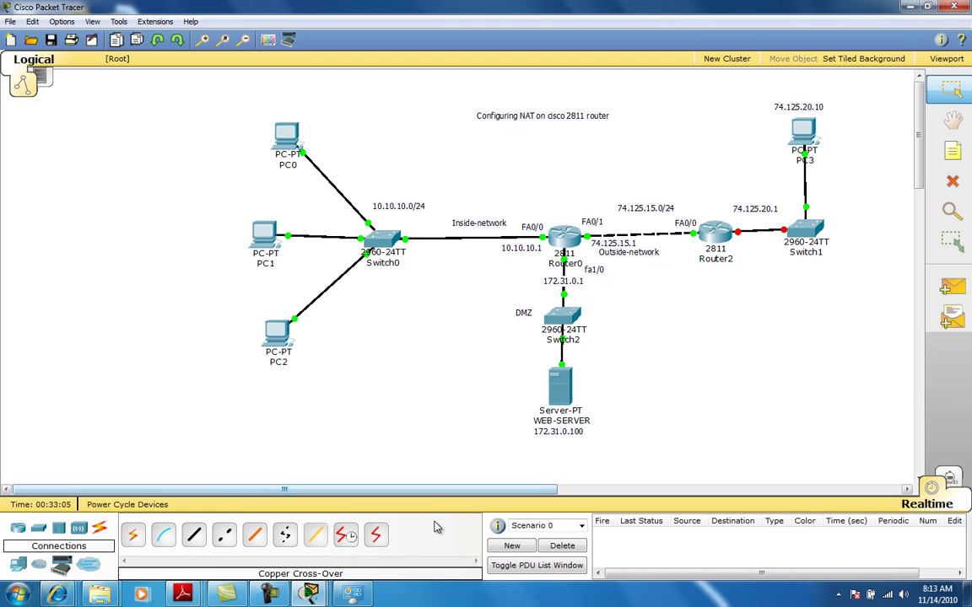
pyautogui.moveTo(278, 596)
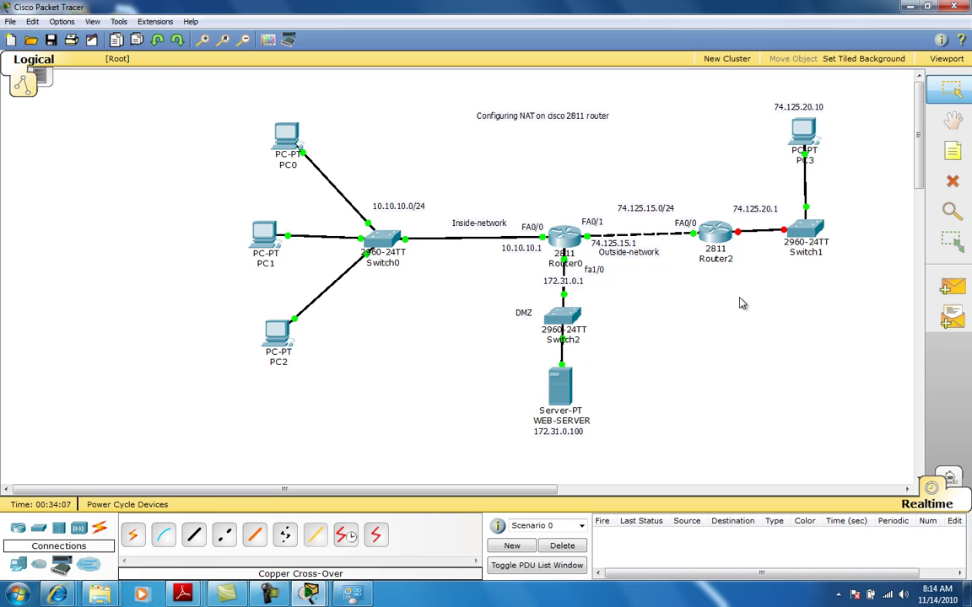
# Step: In Router2's CLI, enter interface fa0/1 configuration mode
pyautogui.click(714, 231)
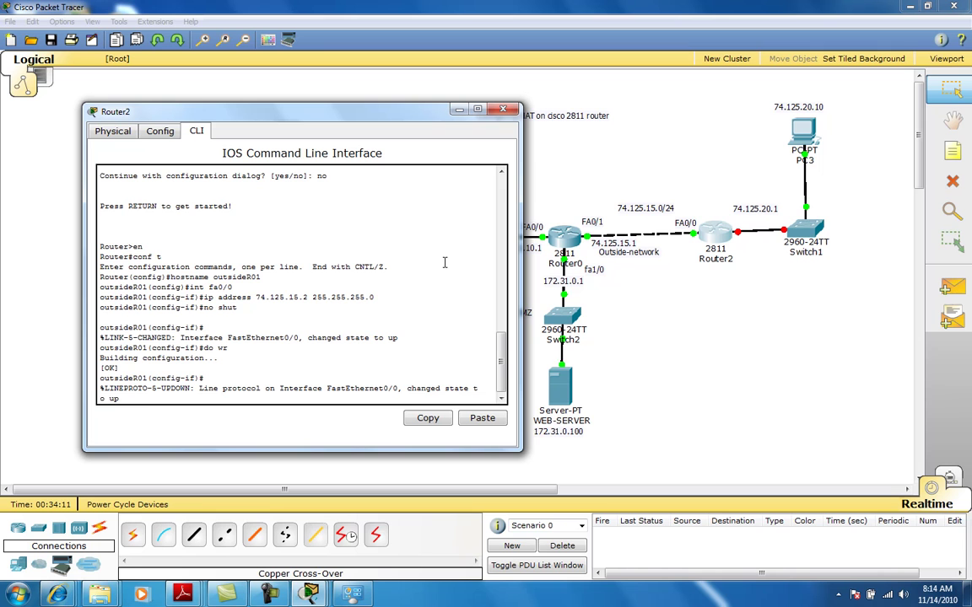
pyautogui.click(228, 322)
pyautogui.press('Return')
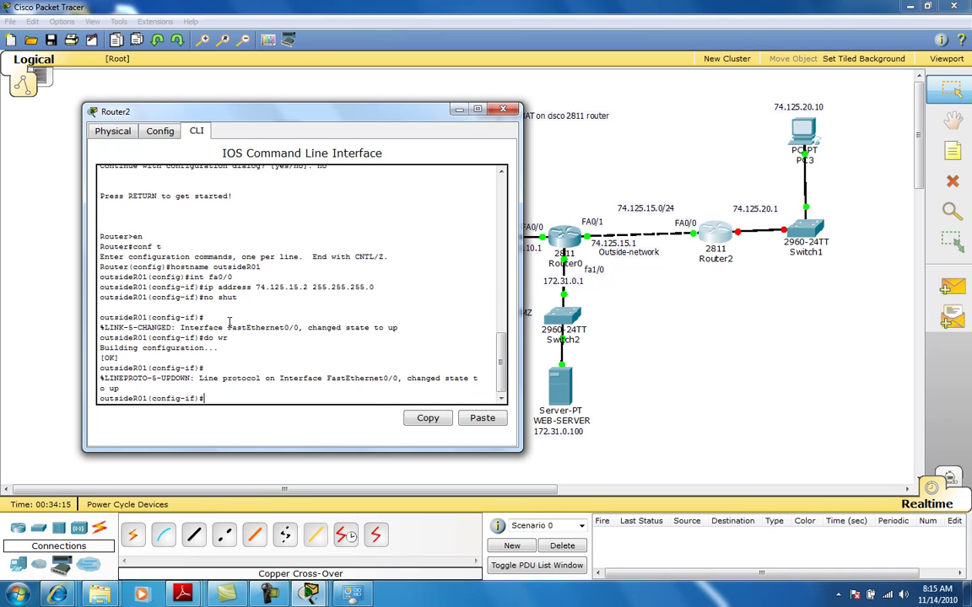
pyautogui.write('int')
pyautogui.write('fa0/1')
pyautogui.press('Return')
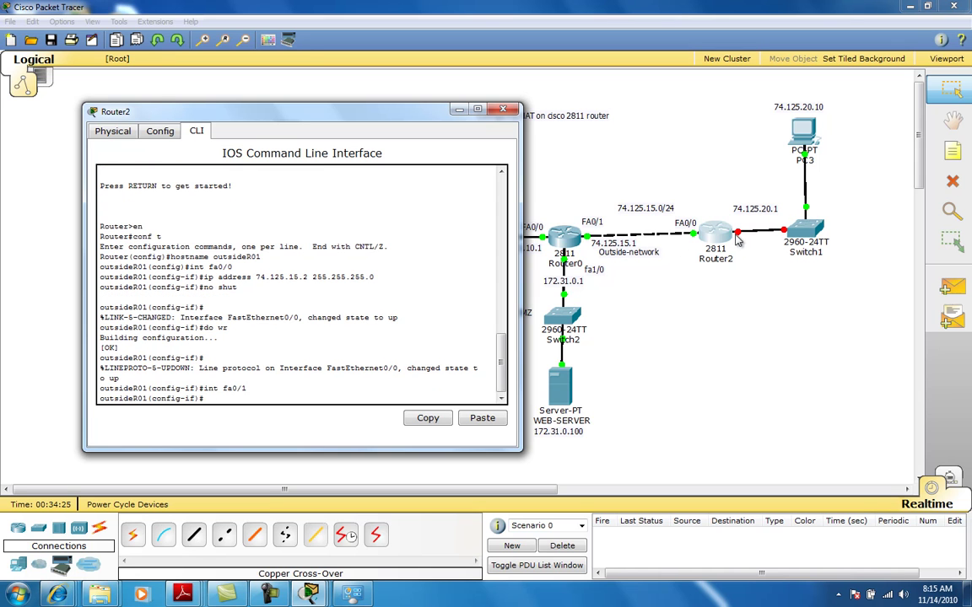
# Step: Add an 'FA0/1' text note beside Router2's link to Switch1
pyautogui.click(639, 360)
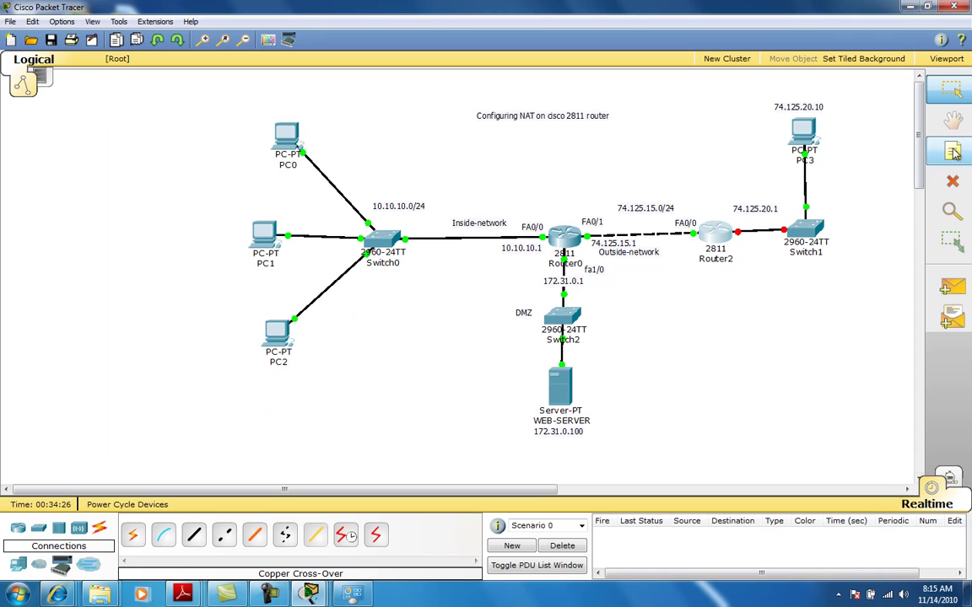
pyautogui.click(697, 387)
pyautogui.write('FA0')
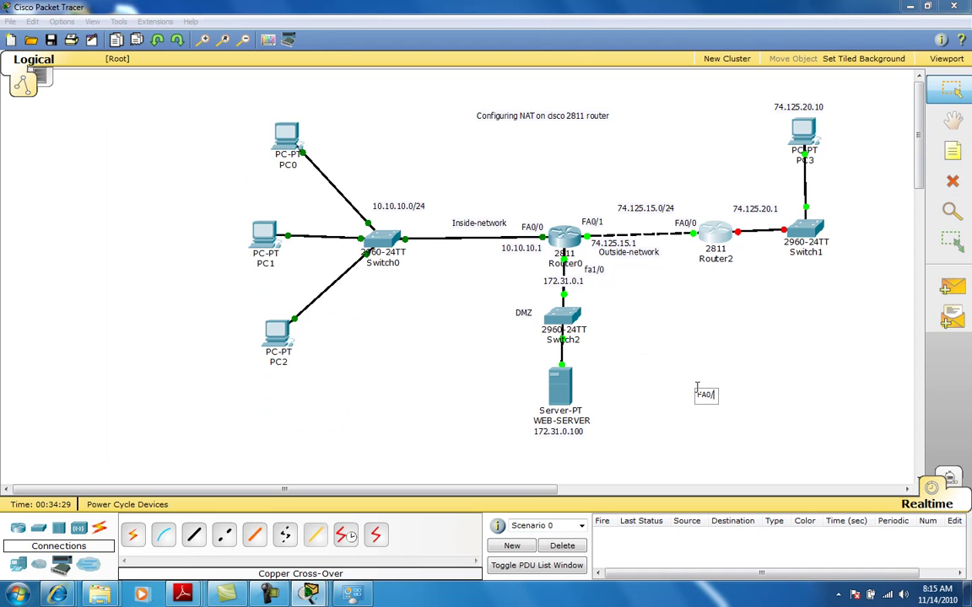
pyautogui.write('/1')
pyautogui.click(711, 403)
pyautogui.moveTo(711, 403); pyautogui.dragTo(753, 253)
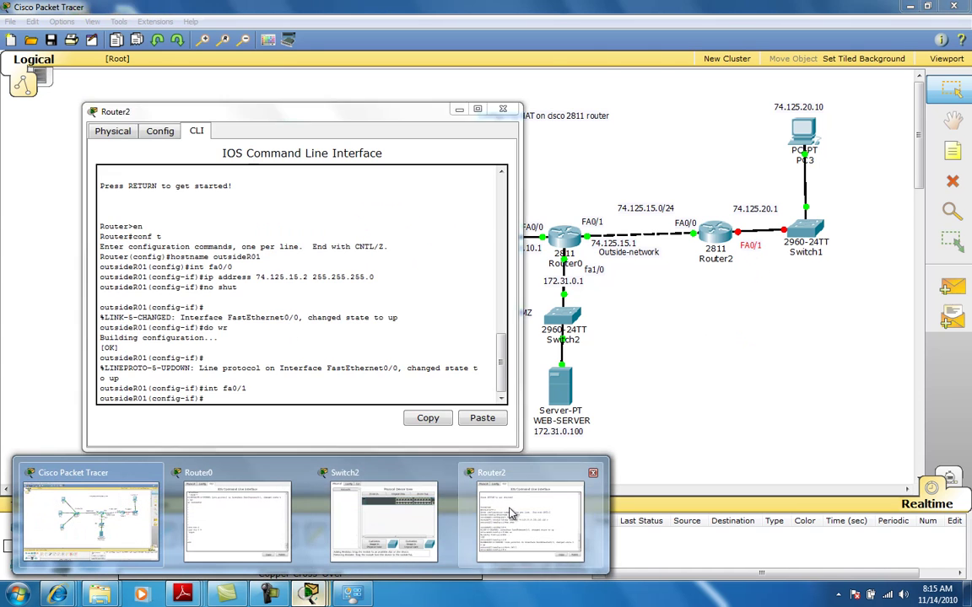
# Step: Assign fa0/1 74.125.20.1 255.255.255.0, enable it with no shut, and save with 'do wr'
pyautogui.click(512, 548)
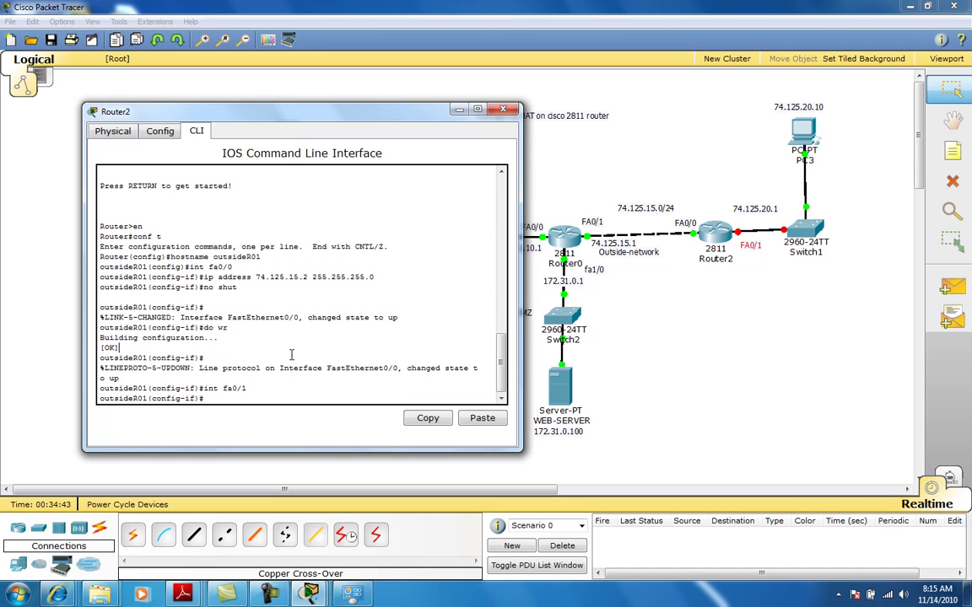
pyautogui.press('Return')
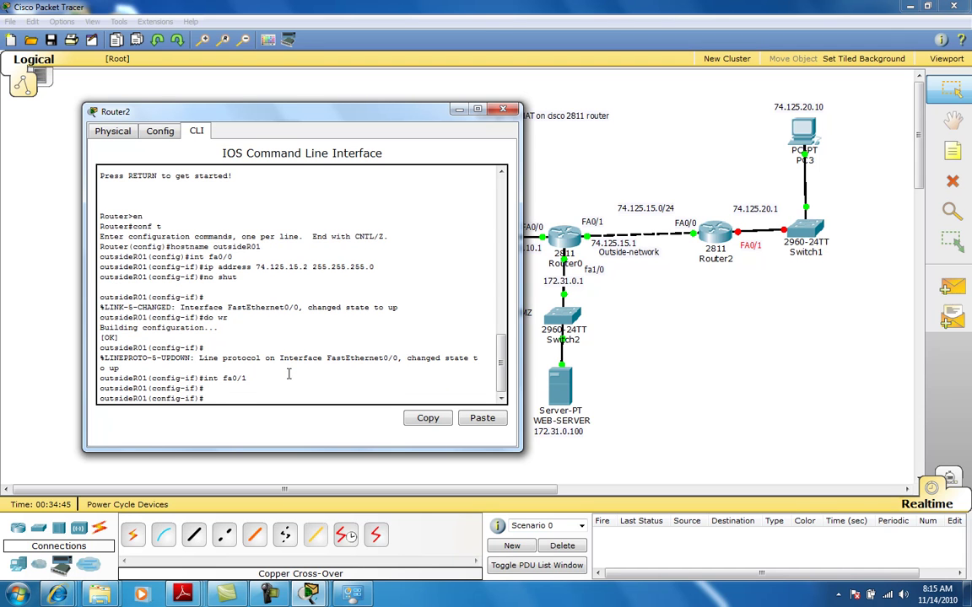
pyautogui.write('ip add 74.125.20.1 255.255.255.0')
pyautogui.press('Return')
pyautogui.write('no shut')
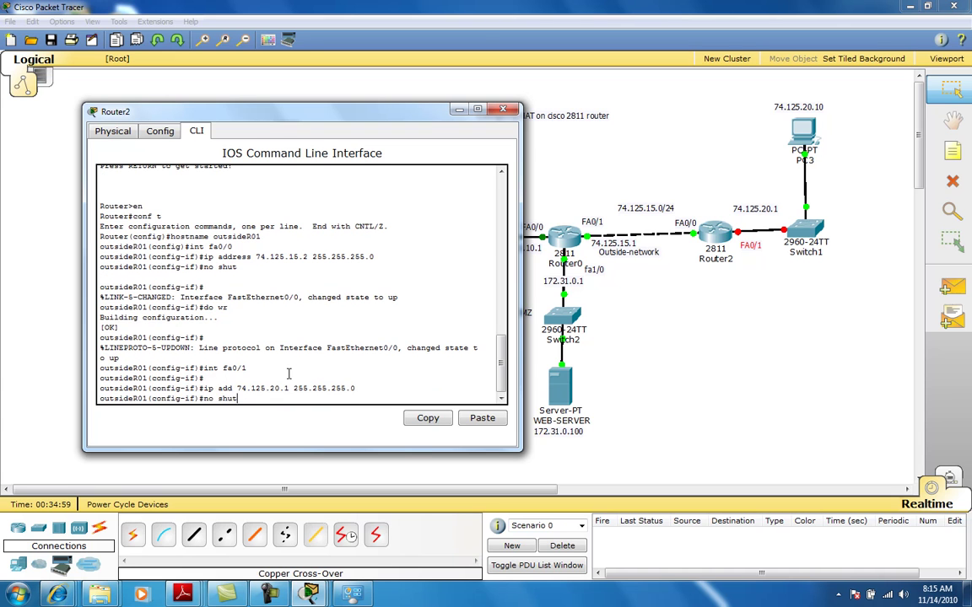
pyautogui.press('Return')
pyautogui.write('do wr')
pyautogui.press('Return')
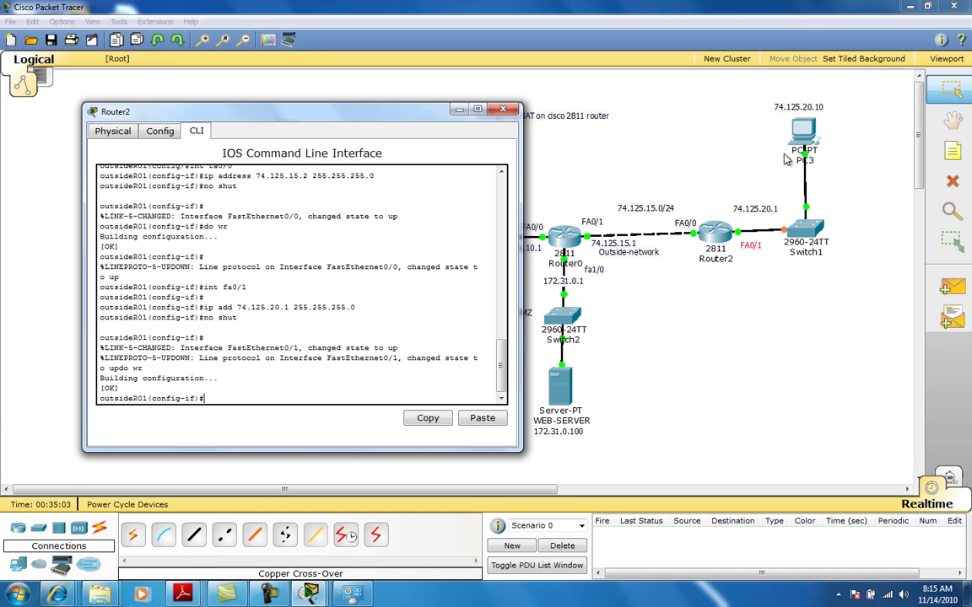
# Step: In PC3's IP Configuration, change the third octet from 15 to 20 in address and gateway
pyautogui.click(803, 134)
pyautogui.click(93, 99)
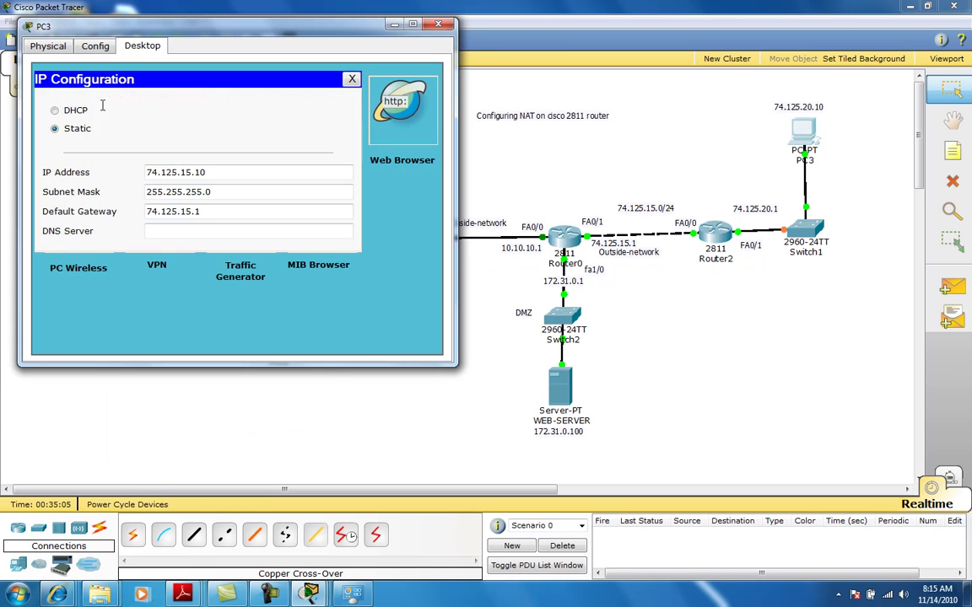
pyautogui.doubleClick(185, 172)
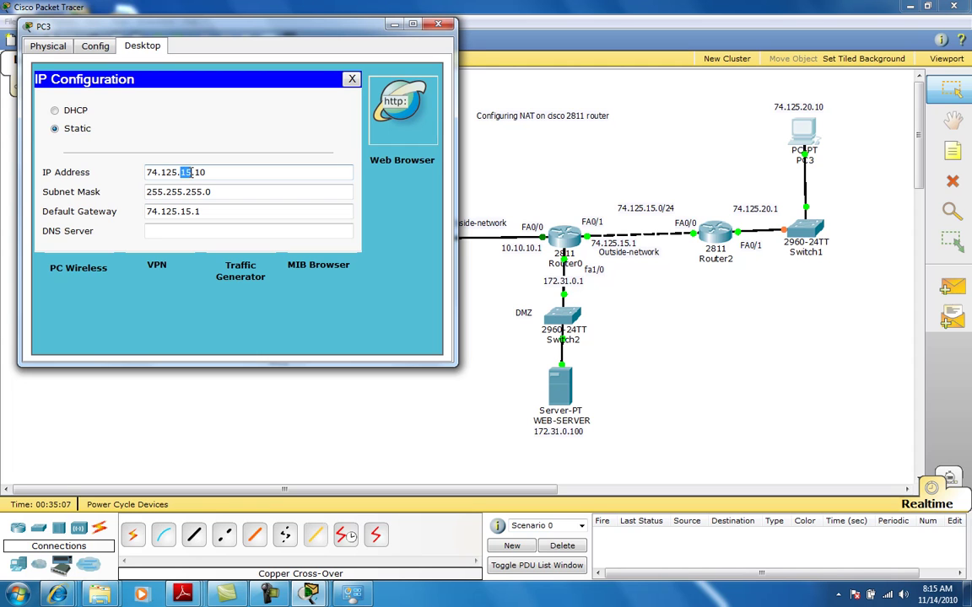
pyautogui.write('20')
pyautogui.doubleClick(184, 212)
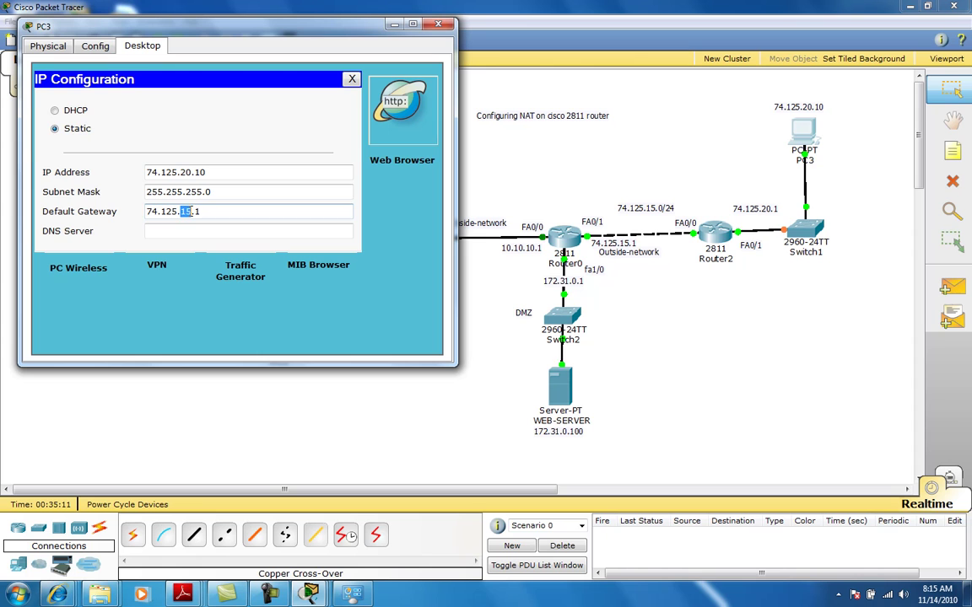
pyautogui.write('20')
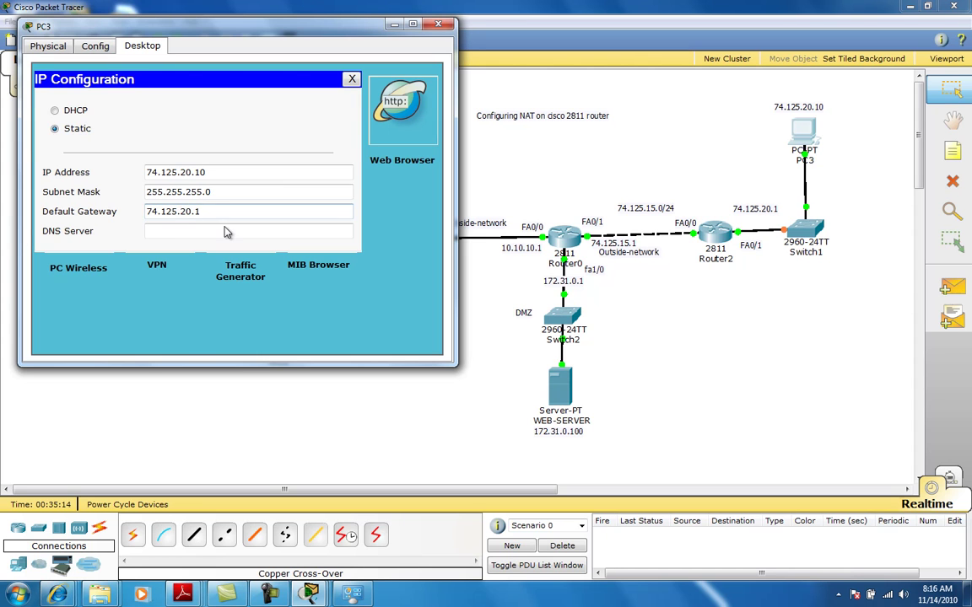
# Step: From PC3's command prompt, ping 74.125.20.1 and get replies
pyautogui.click(353, 80)
pyautogui.click(321, 118)
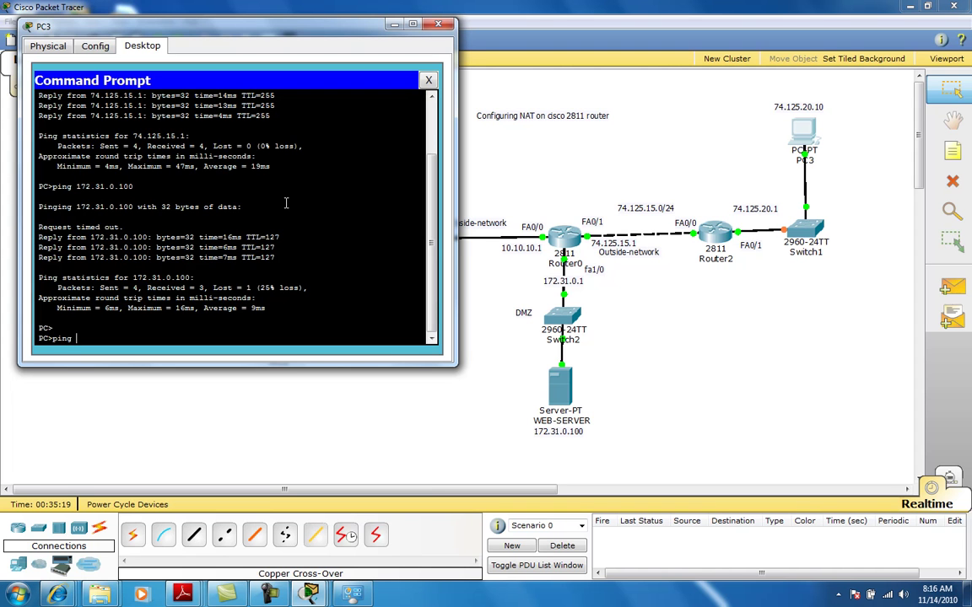
pyautogui.write('ping 74.125.20.1')
pyautogui.press('Return')
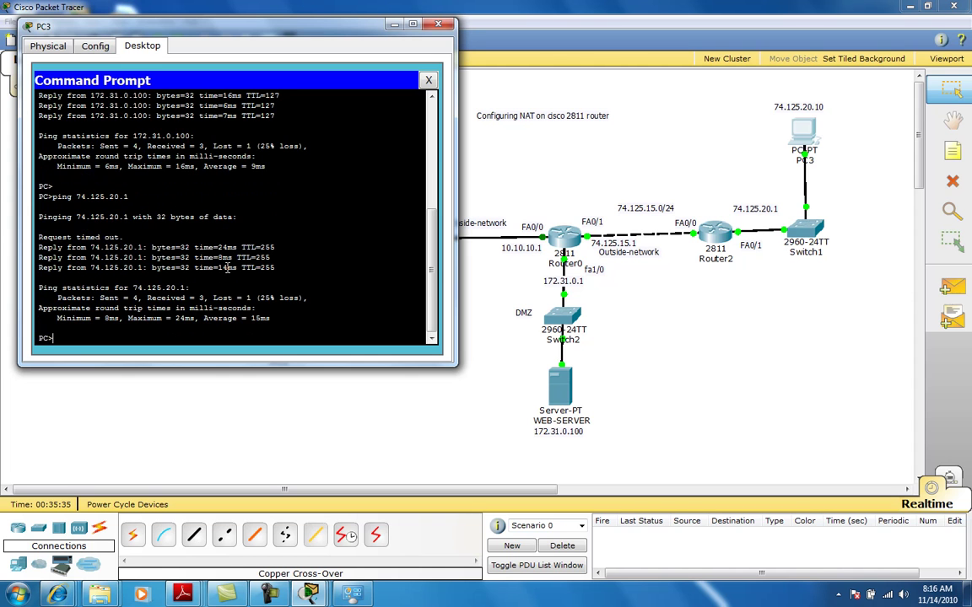
# Step: Ping Router0's outside address 74.125.15.1, which times out
pyautogui.press('Up')
pyautogui.press('BackSpace')
pyautogui.press('BackSpace')
pyautogui.press('BackSpace')
pyautogui.press('Return')
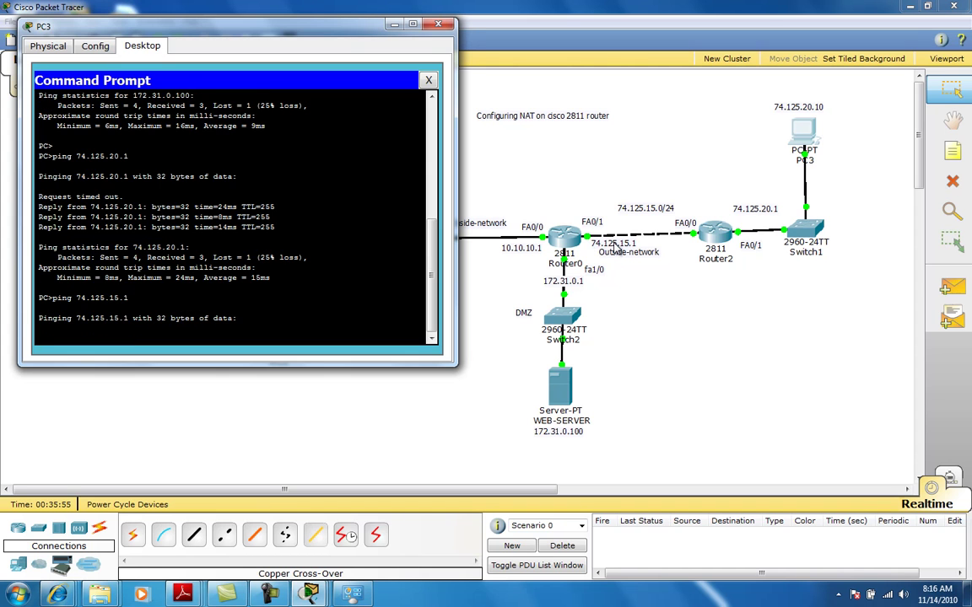